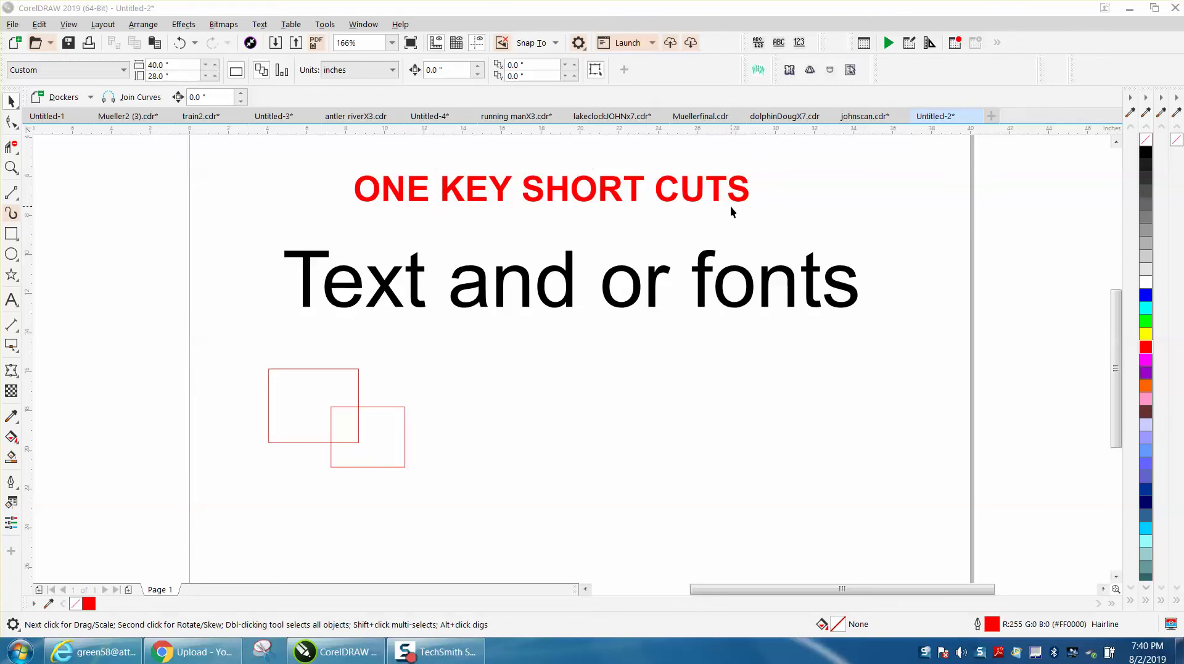
# - Try selecting the word 'Text' inside the black text line, then undo back to the whole line
pyautogui.click(469, 280)
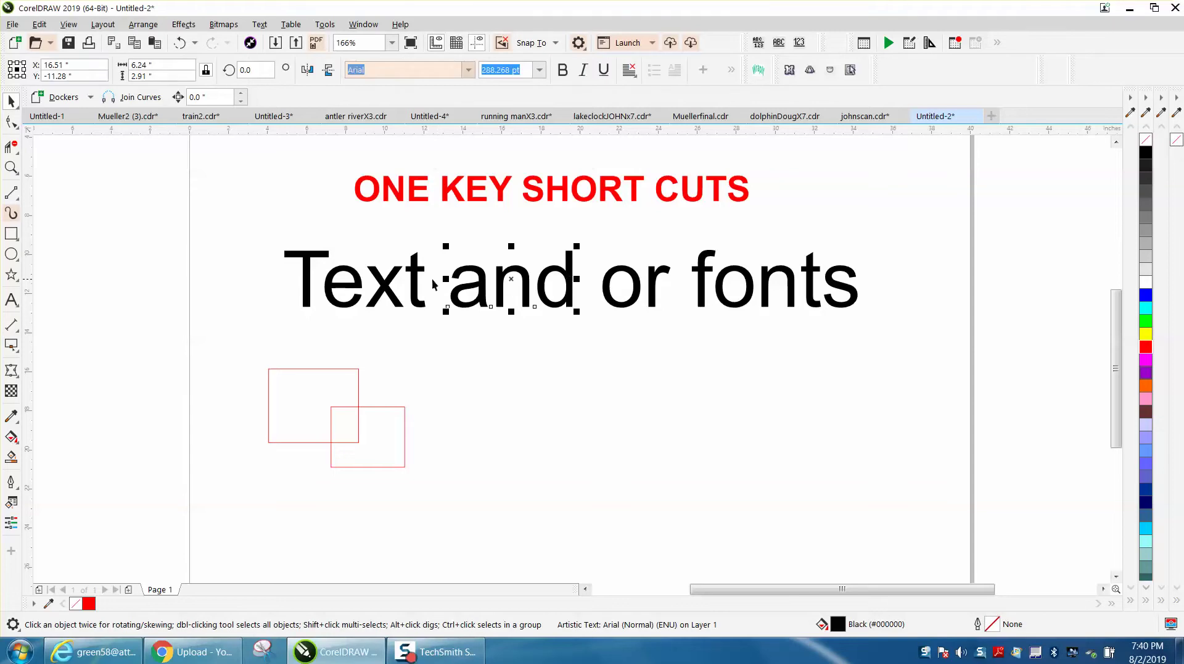
pyautogui.click(179, 44)
pyautogui.click(386, 196)
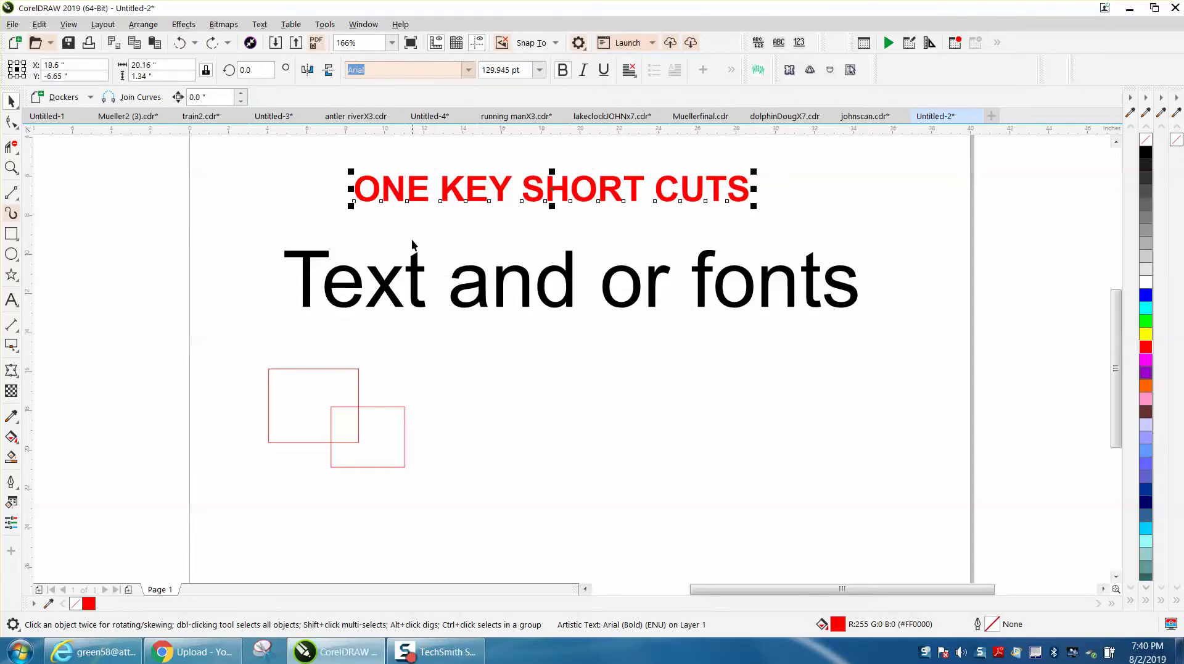
pyautogui.click(418, 263)
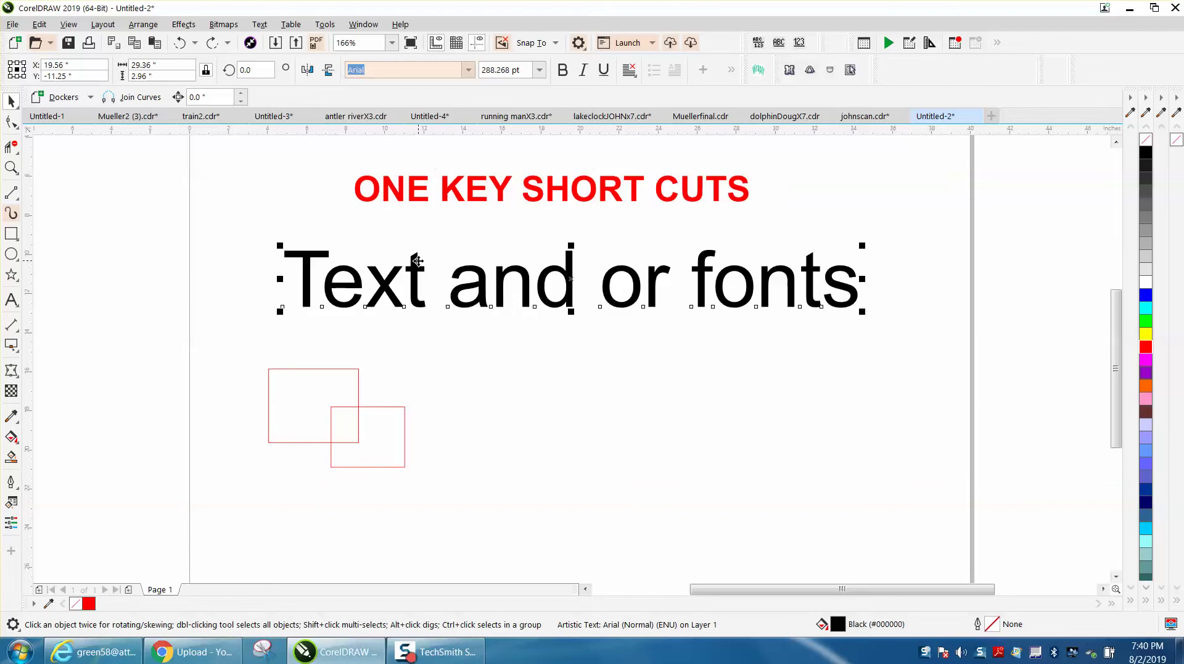
pyautogui.hotkey('ctrl', 'shift', 'z')
pyautogui.click(178, 45)
# - Marquee-select both overlapping red rectangles, then deselect them
pyautogui.click(526, 237)
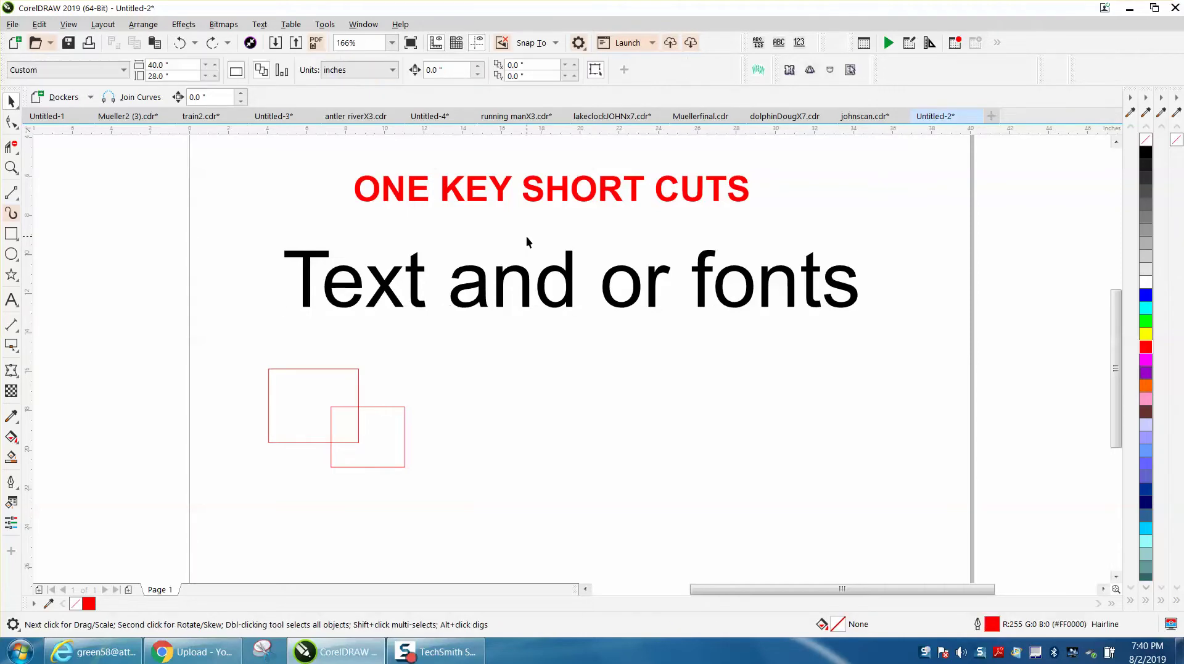
pyautogui.click(325, 369)
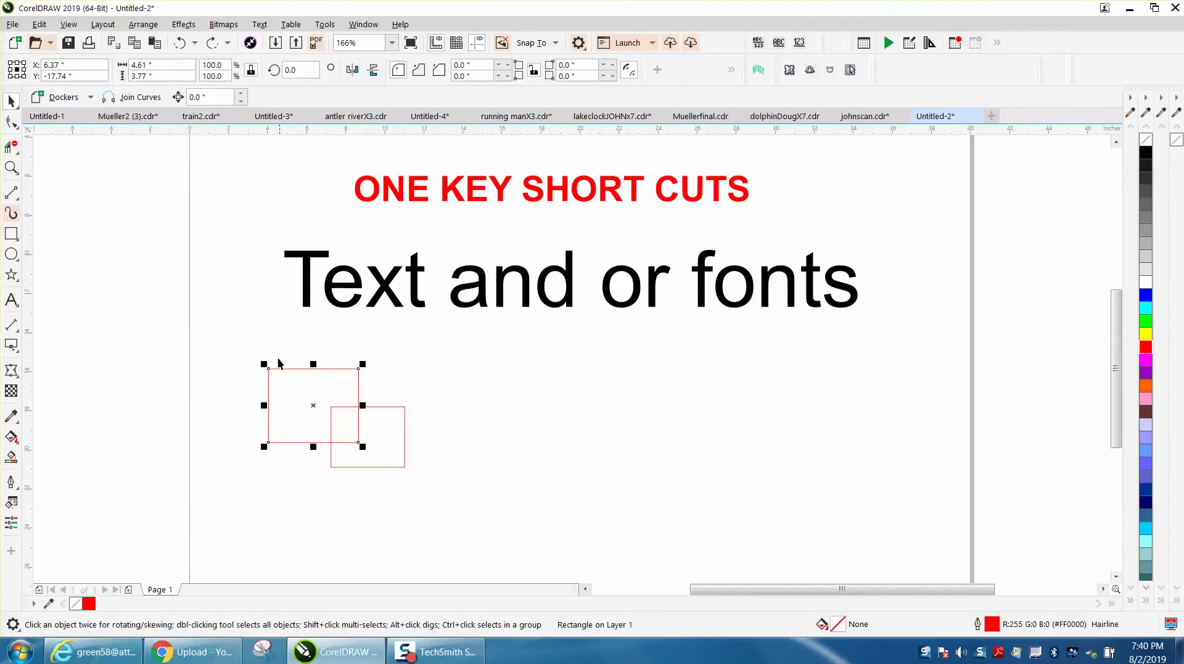
pyautogui.moveTo(226, 343); pyautogui.dragTo(478, 505)
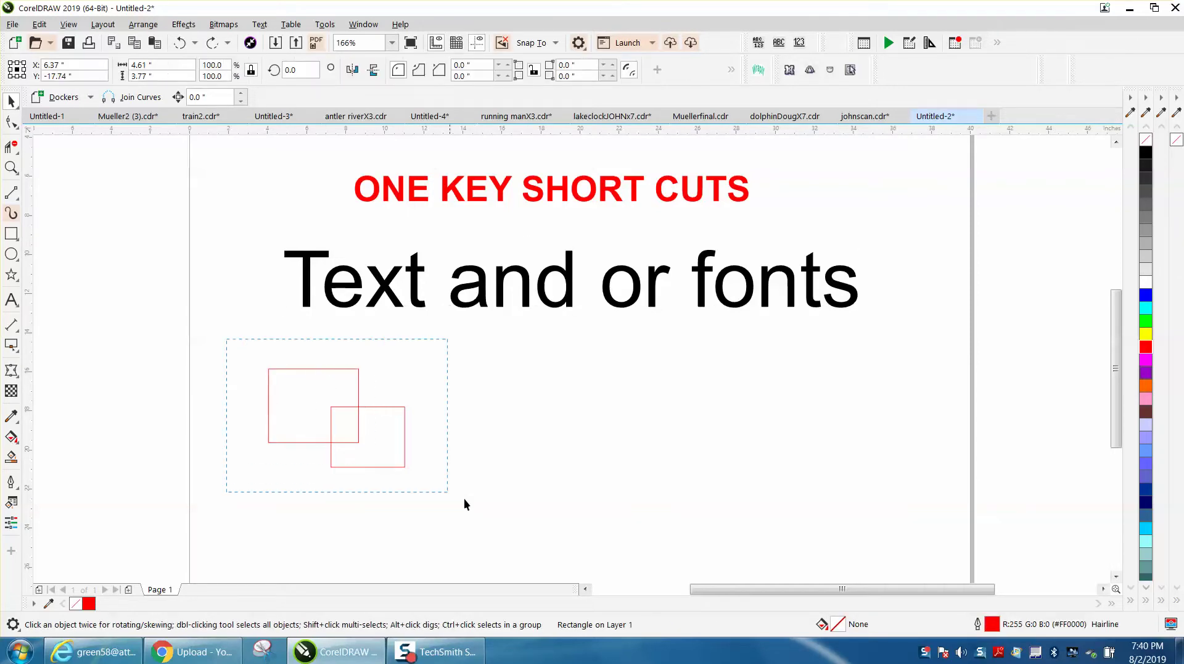
pyautogui.click(467, 436)
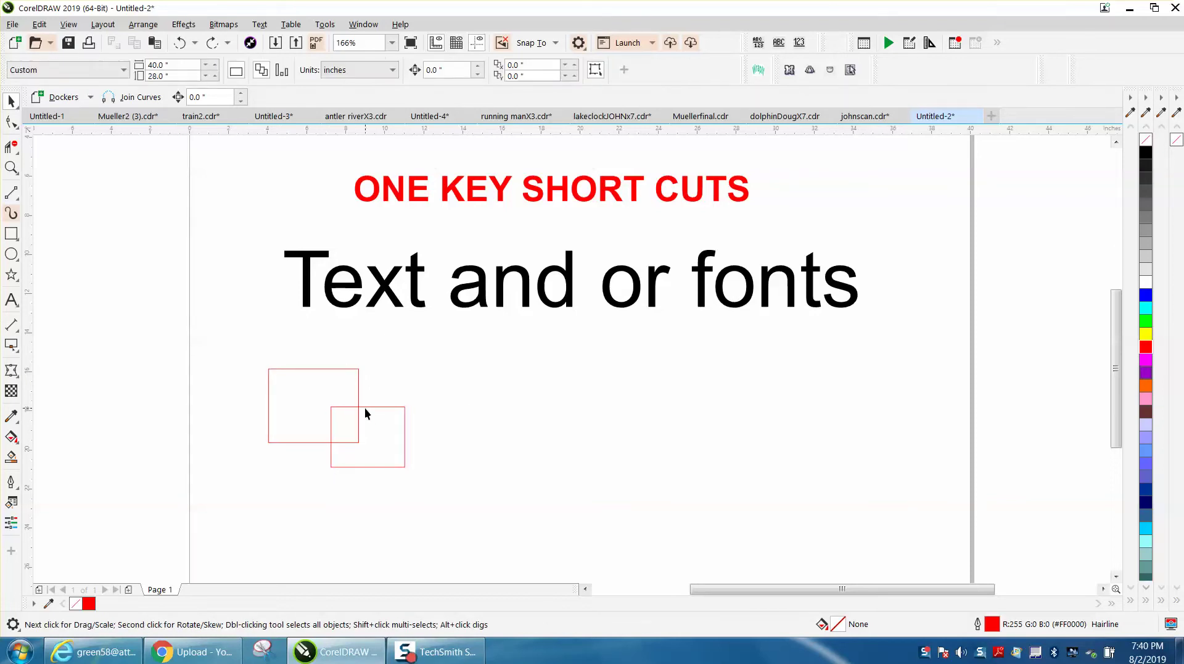
# - Open Customization's Commands page and start a Find Text search for GROUP
pyautogui.click(329, 26)
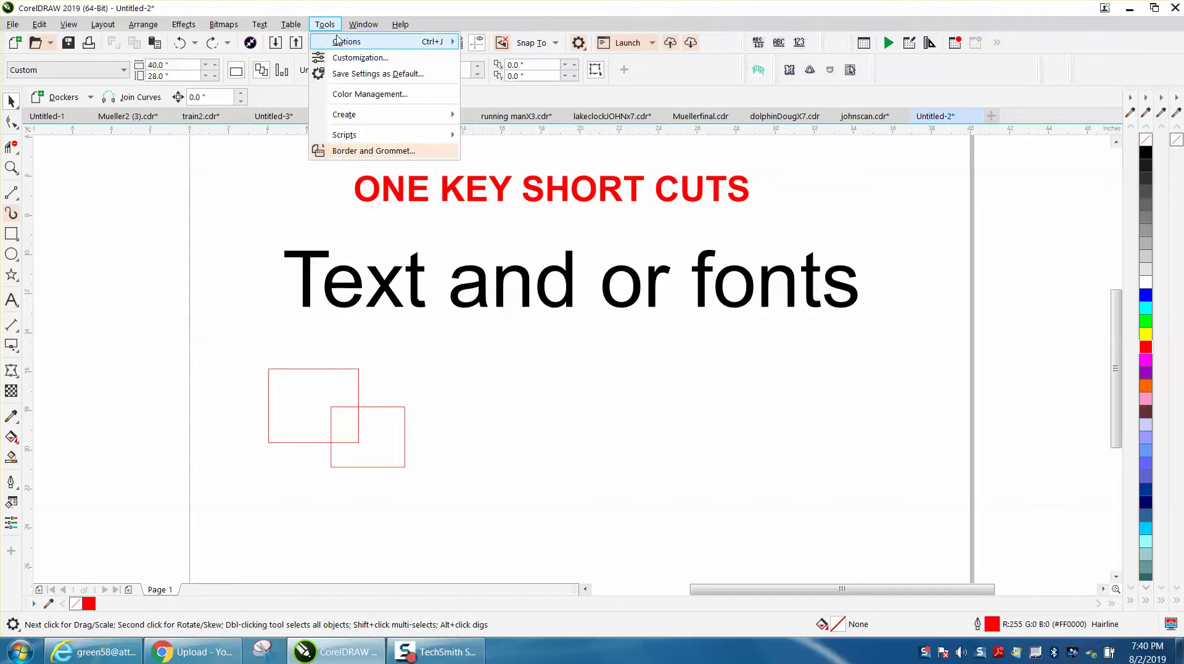
pyautogui.moveTo(347, 42)
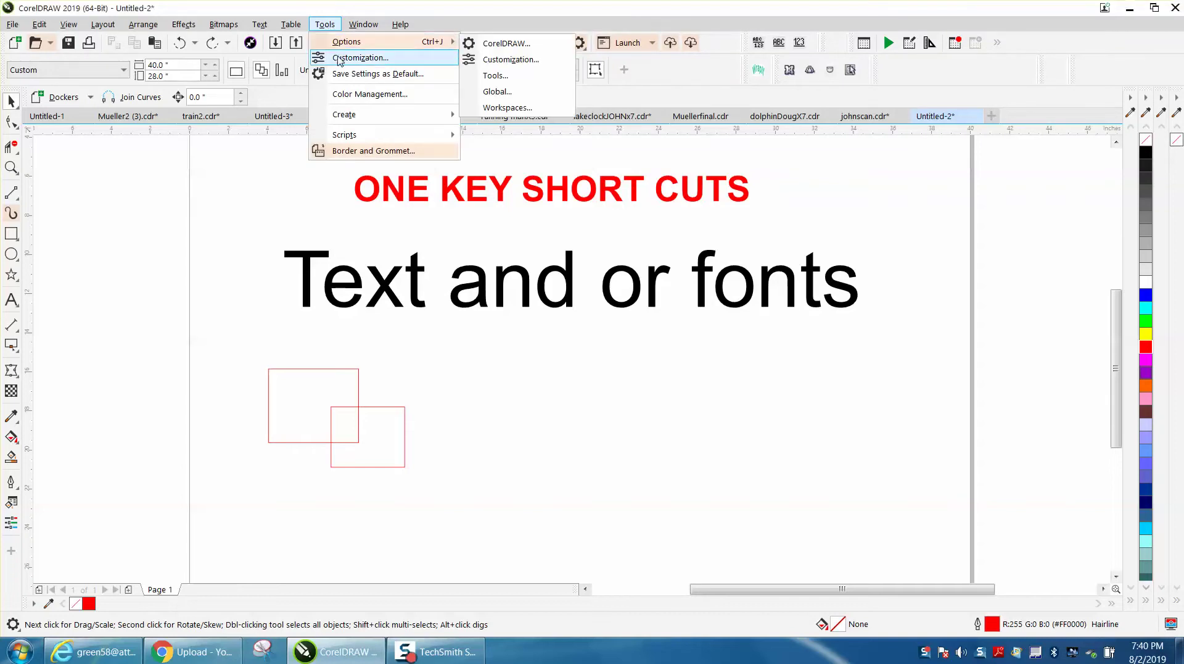
pyautogui.click(346, 58)
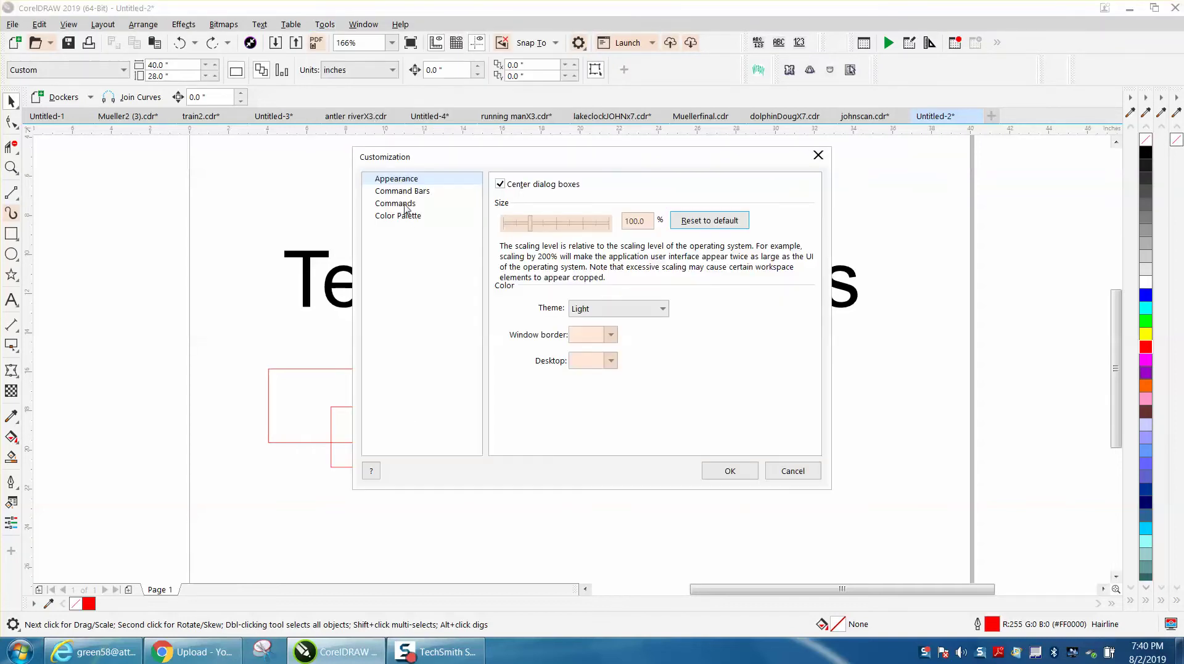
pyautogui.click(429, 204)
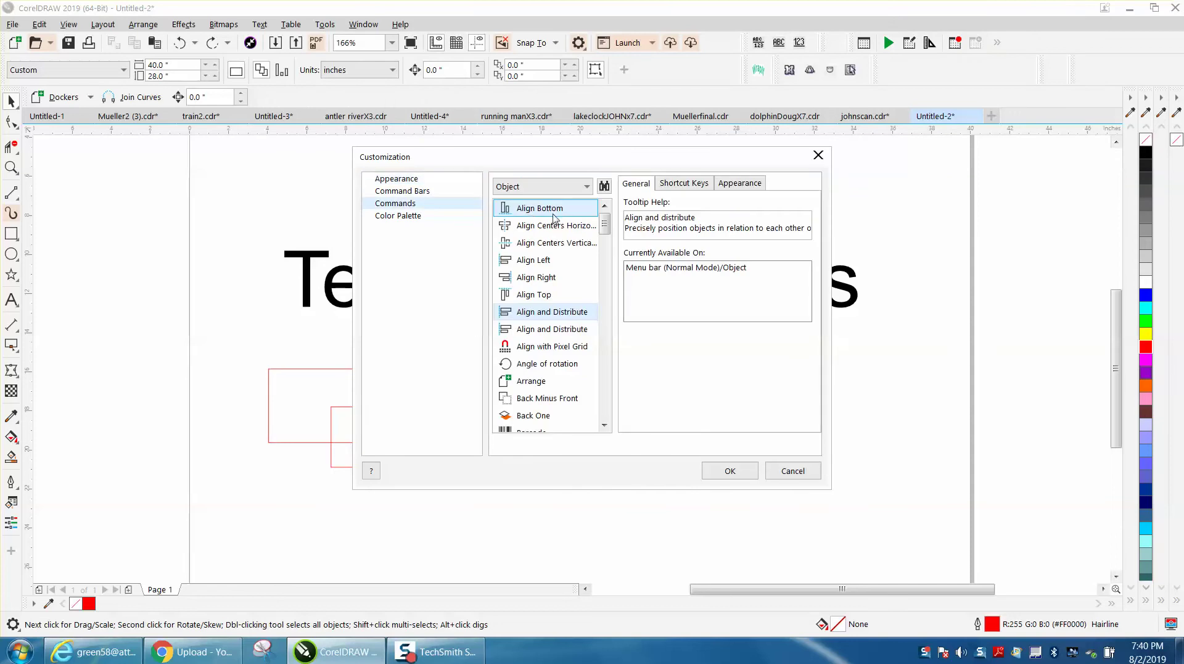
pyautogui.click(604, 186)
pyautogui.write('GR')
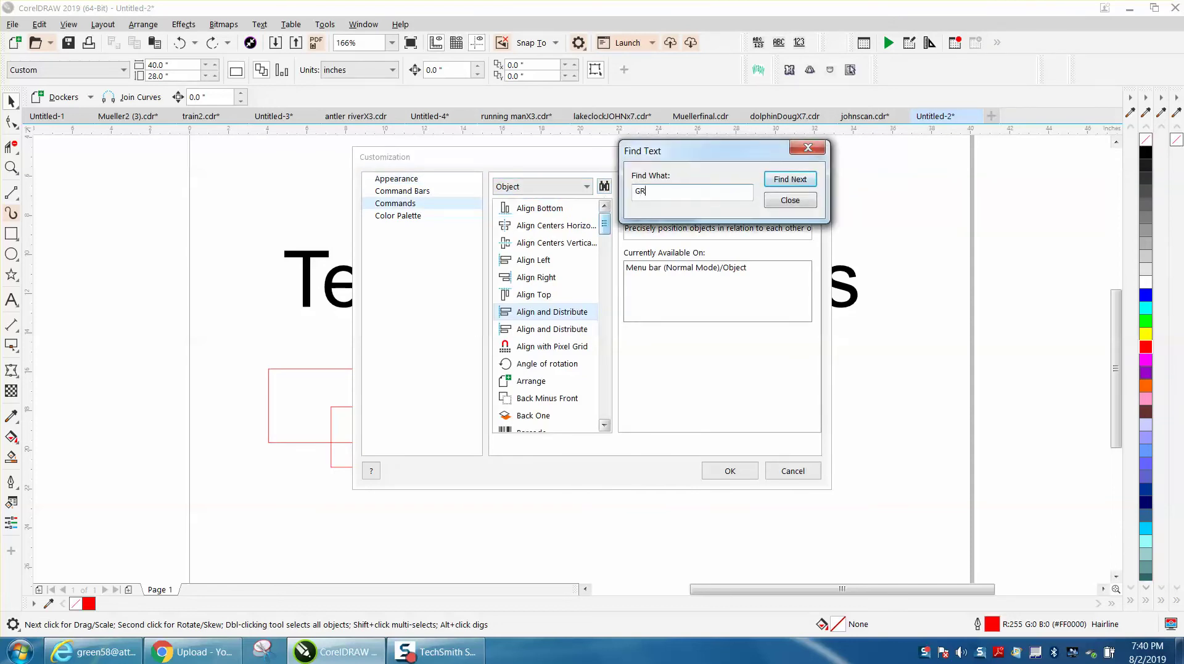
pyautogui.write('OU')
pyautogui.write('U')
# - Step through the search matches to the Group command and close the search box
pyautogui.click(795, 184)
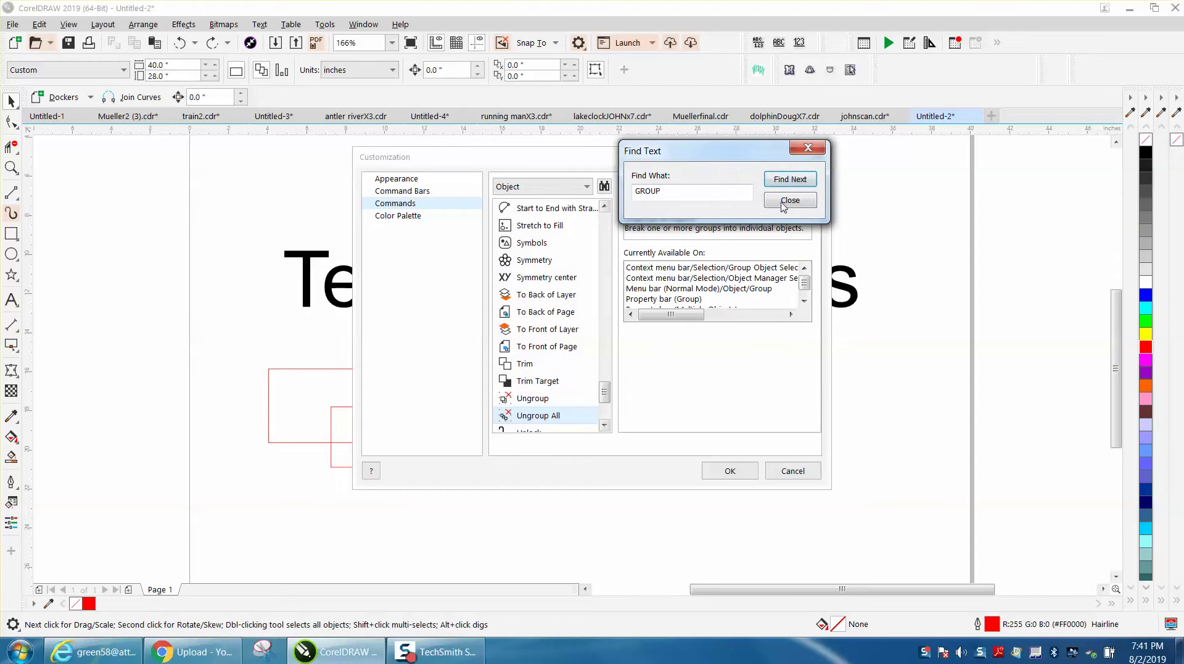
pyautogui.click(796, 184)
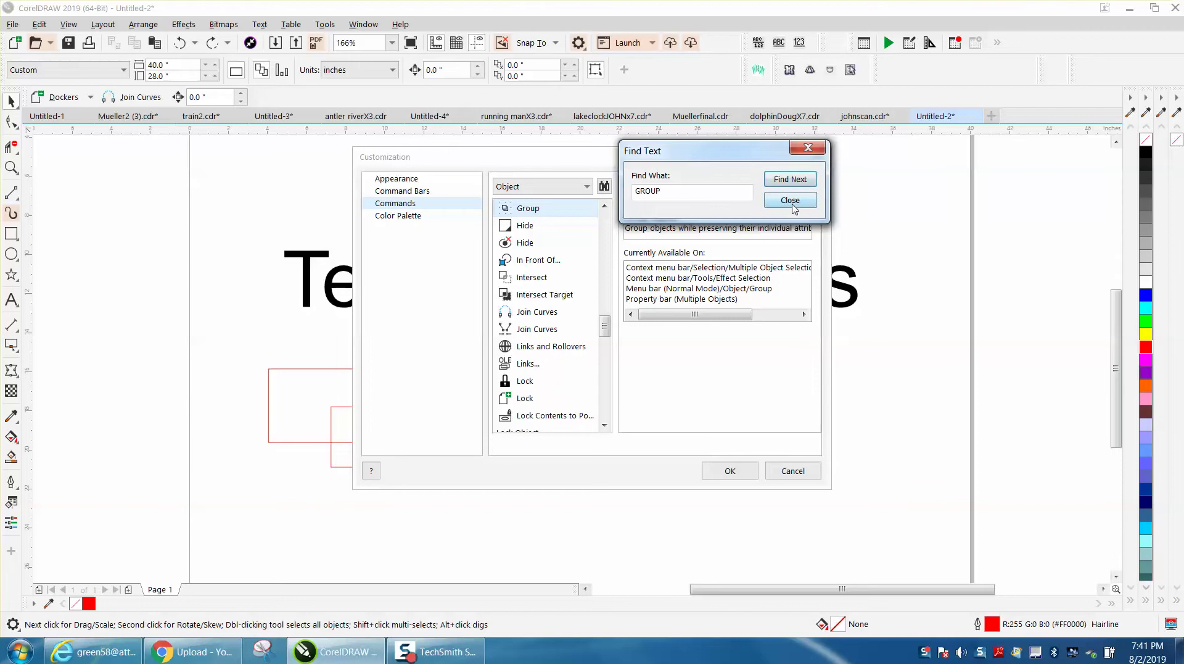
pyautogui.click(791, 201)
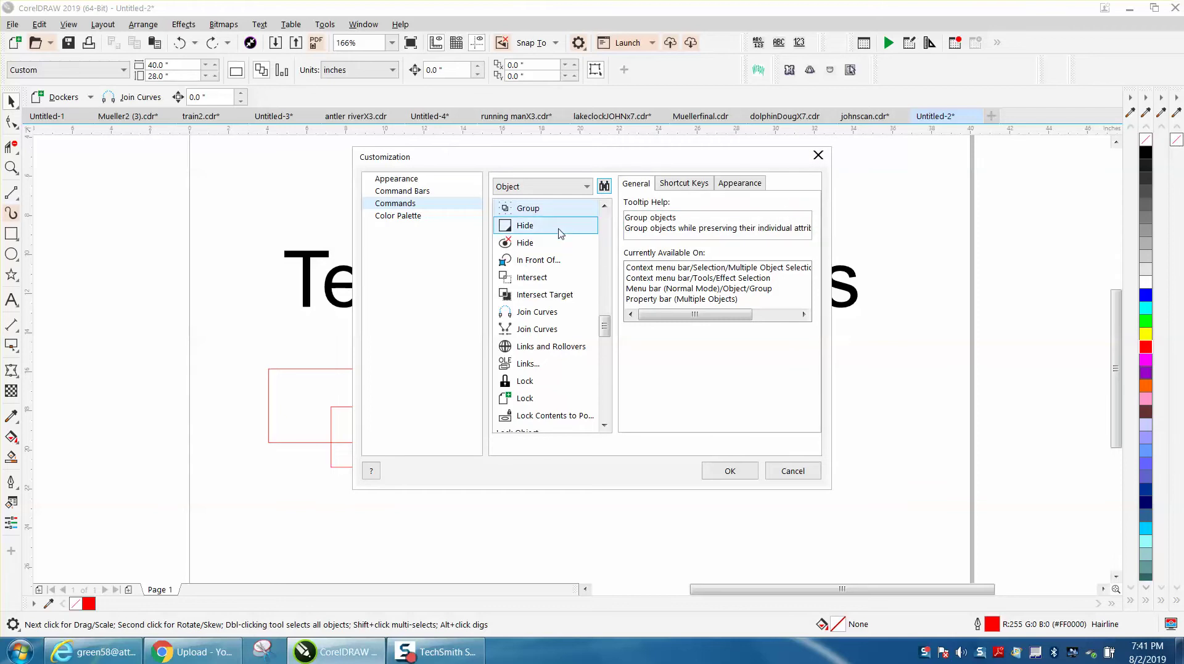
# - Assign G to Group alongside Ctrl+G and close Customization with OK
pyautogui.click(689, 188)
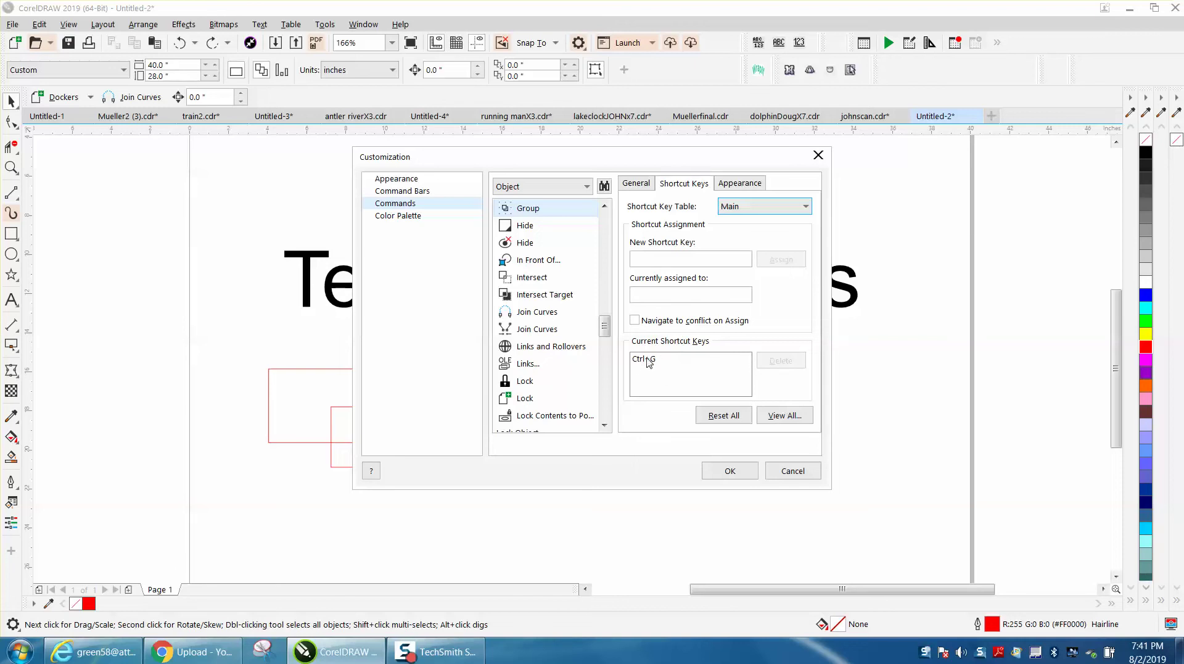
pyautogui.click(646, 258)
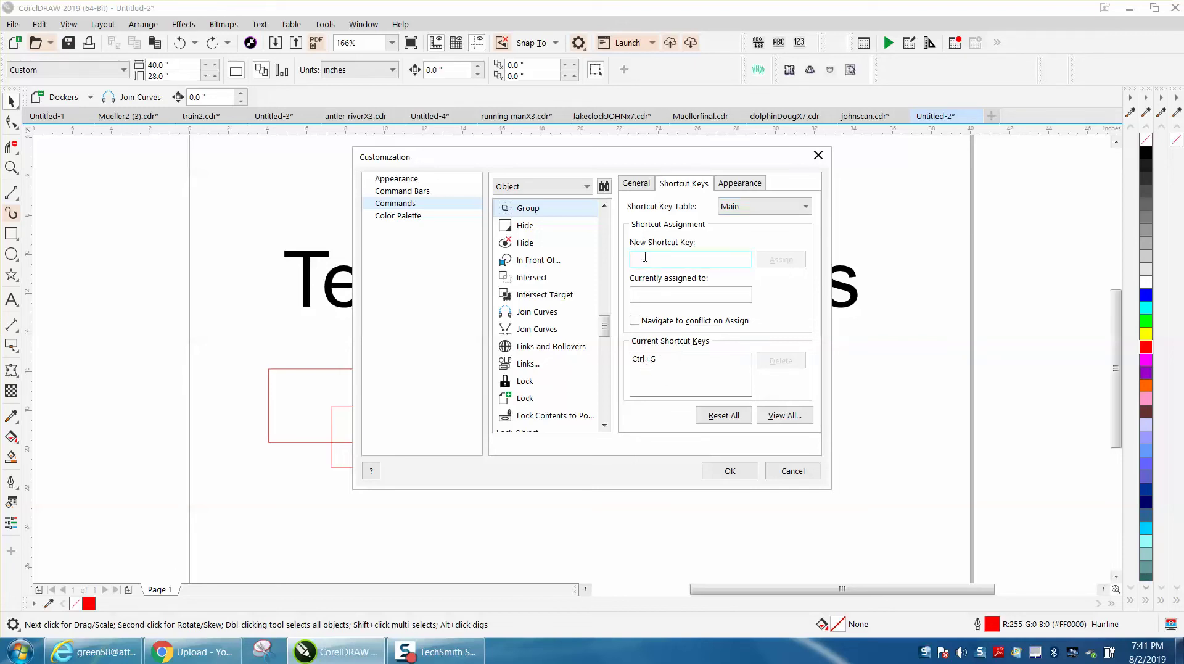
pyautogui.press('g')
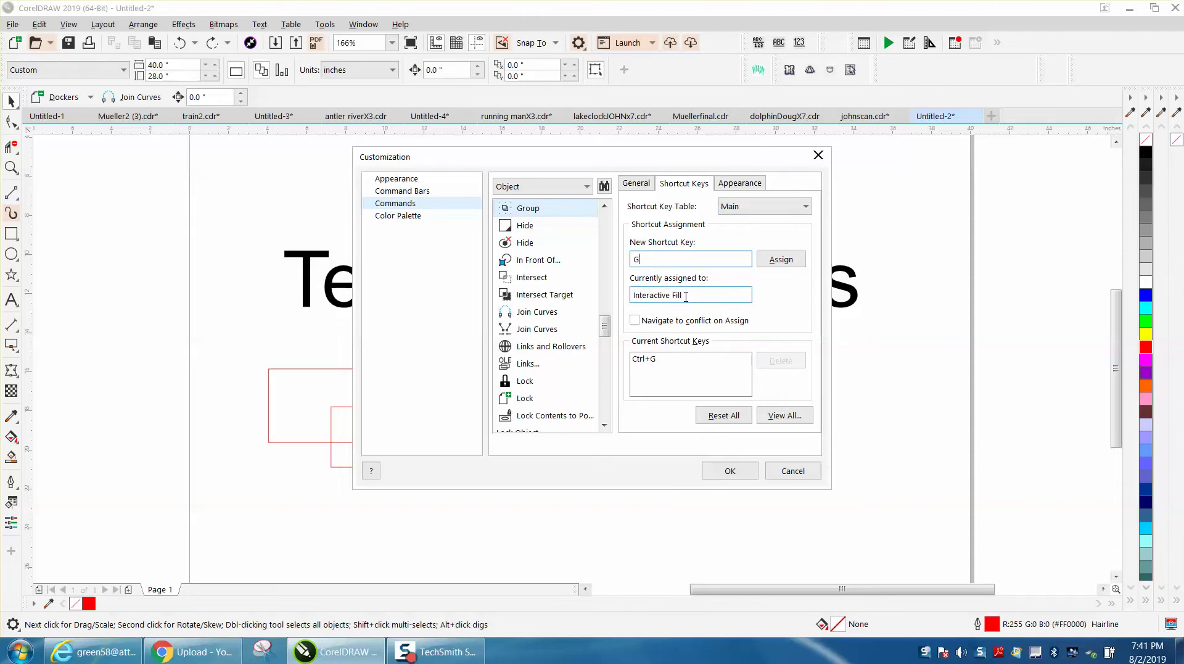
pyautogui.click(769, 261)
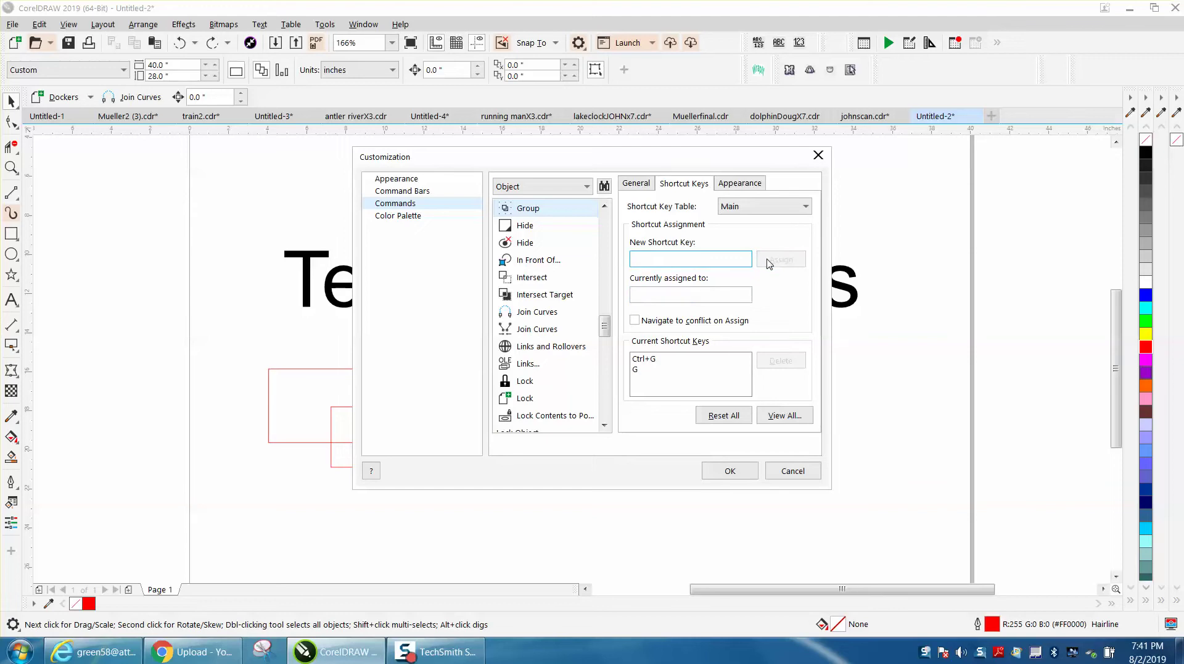
pyautogui.click(722, 471)
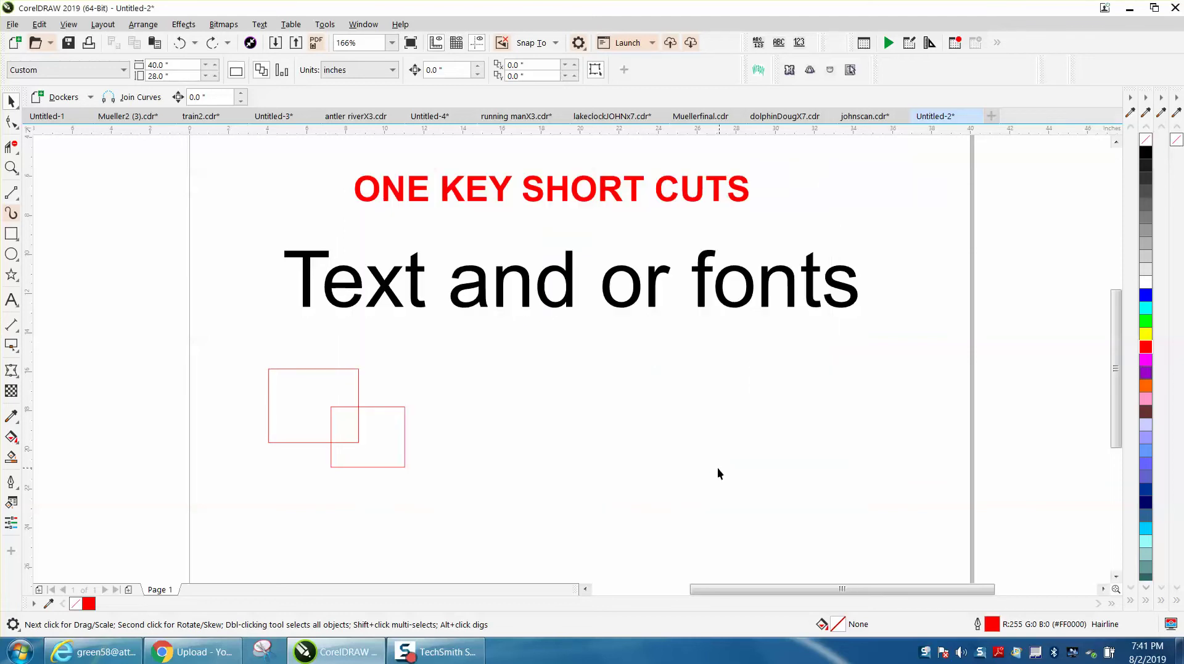
# - Group the two overlapping red rectangles and move the group right and down
pyautogui.click(398, 407)
pyautogui.moveTo(252, 344); pyautogui.dragTo(500, 486)
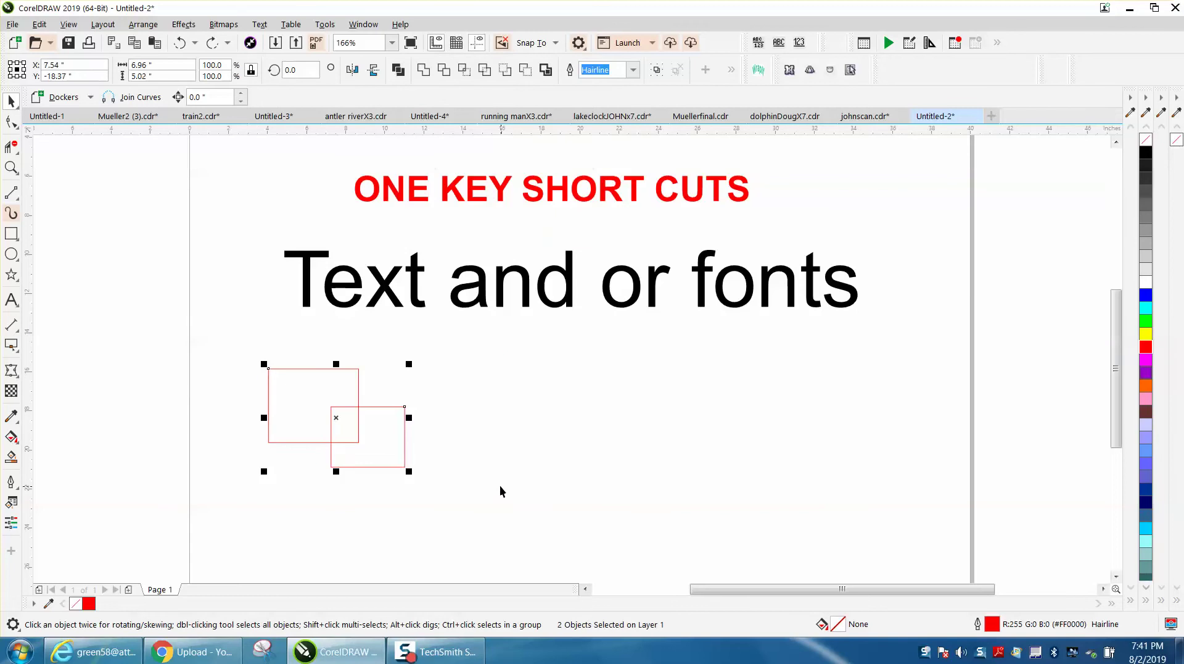
pyautogui.hotkey('ctrl', 'l')
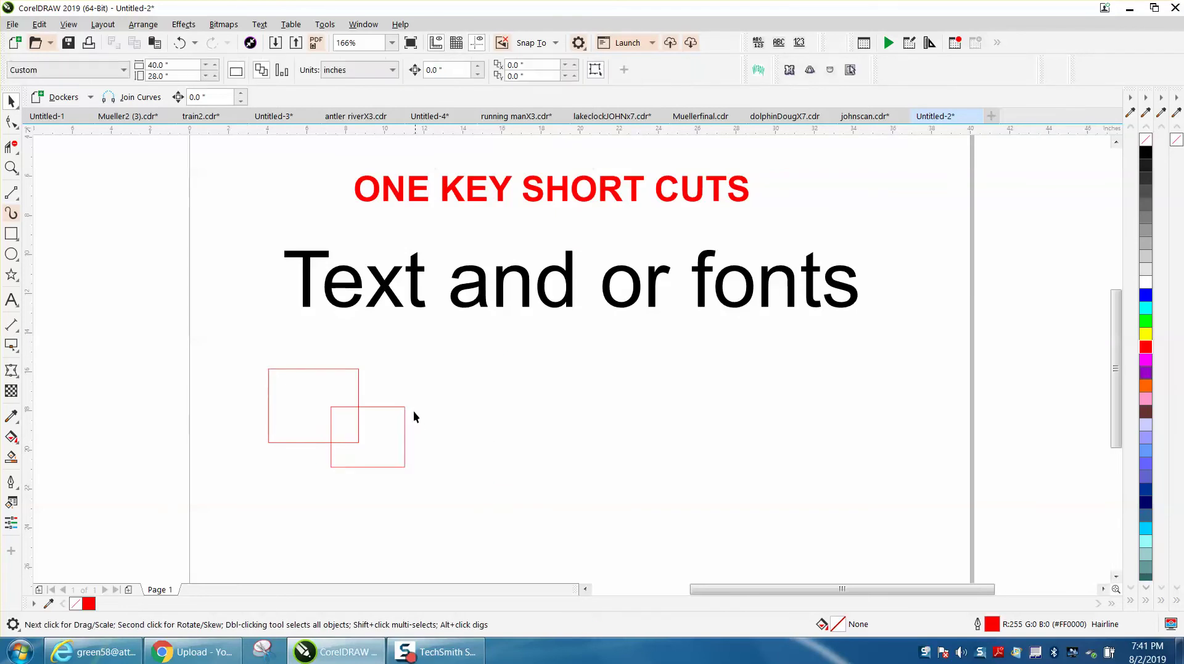
pyautogui.moveTo(404, 411); pyautogui.dragTo(523, 420)
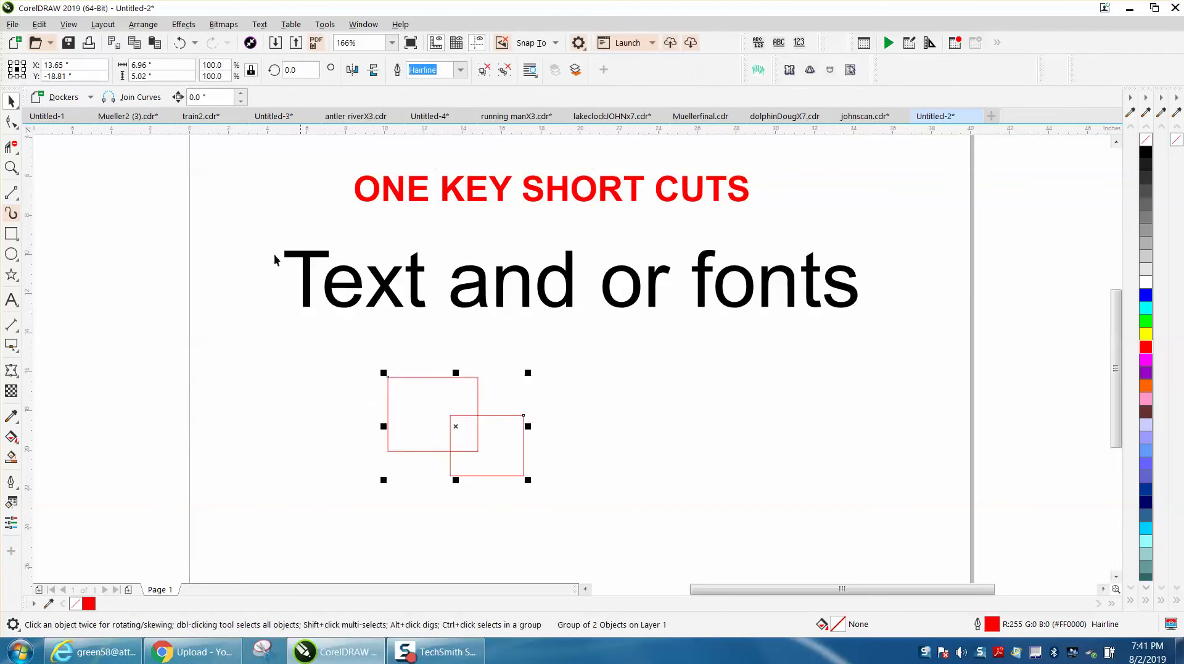
pyautogui.click(323, 28)
# - On Customization's Commands page, search for 'un' and step through the matches to the Ungroup command
pyautogui.click(352, 57)
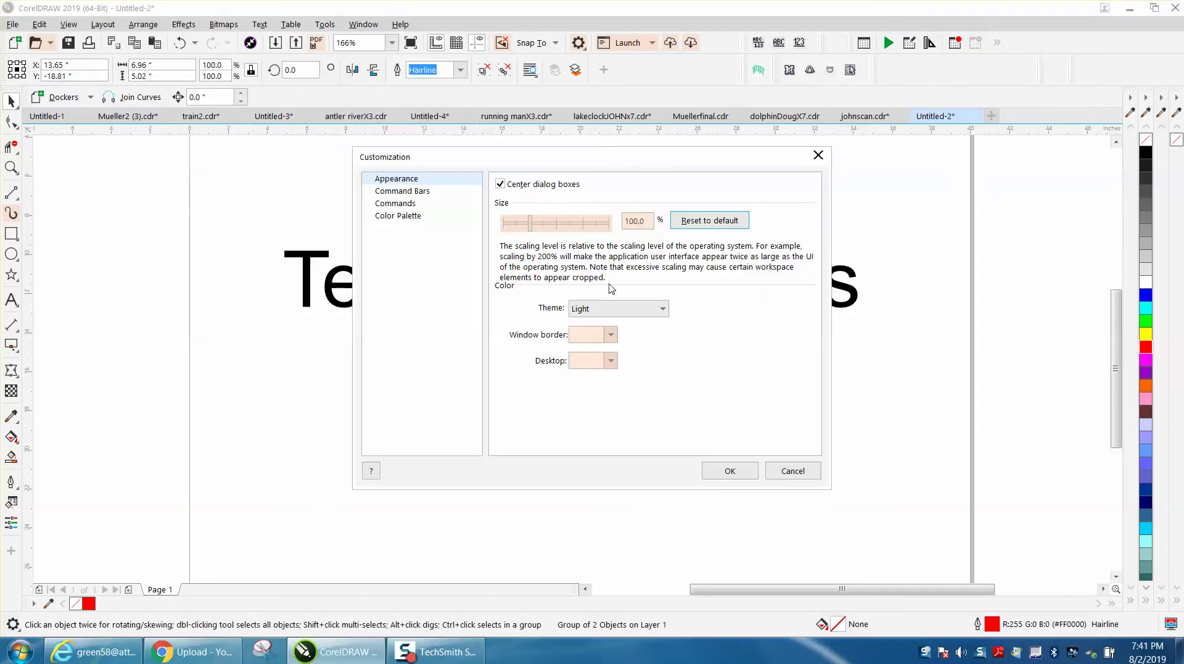
pyautogui.click(395, 203)
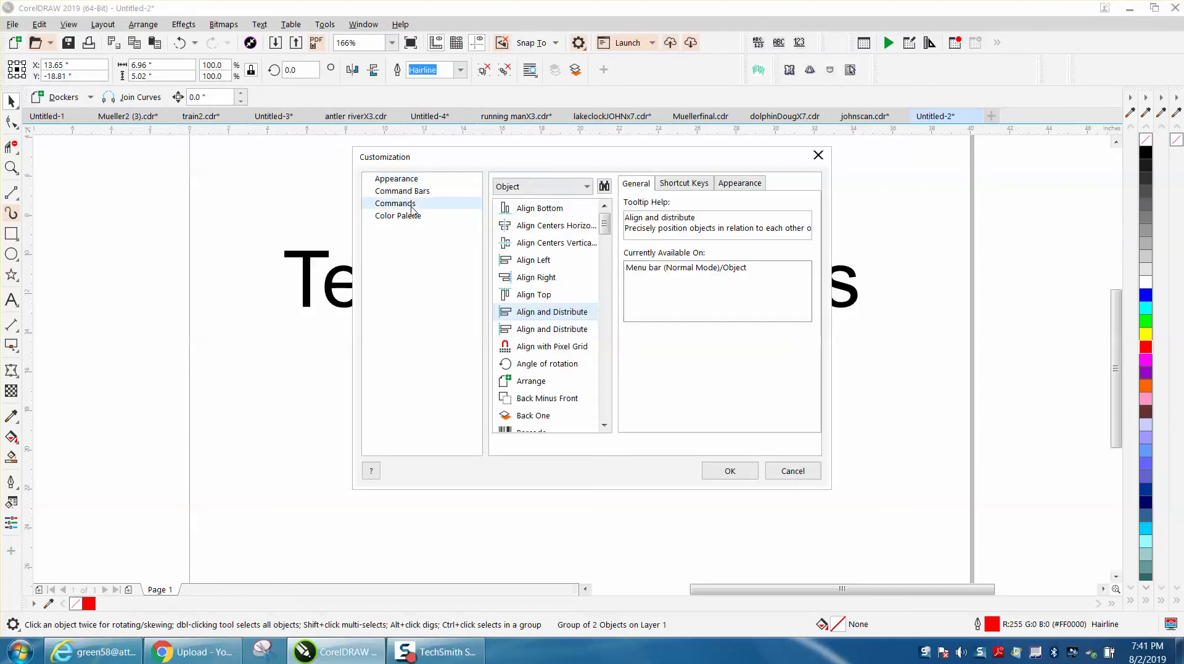
pyautogui.click(604, 186)
pyautogui.write('un')
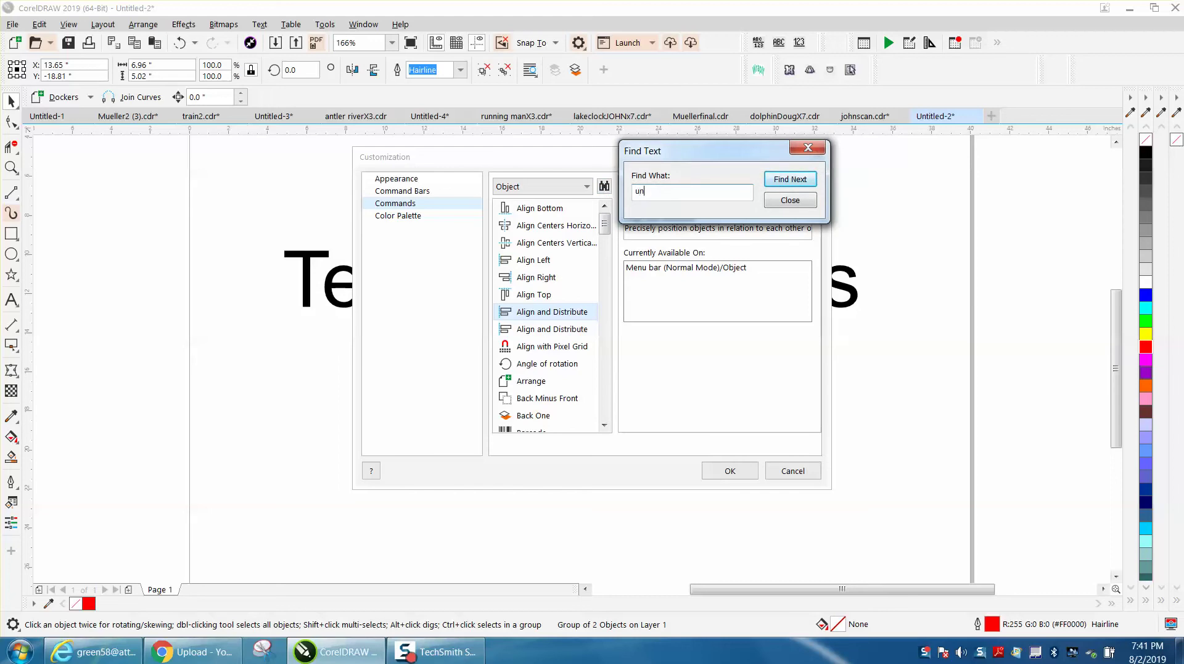
pyautogui.click(795, 179)
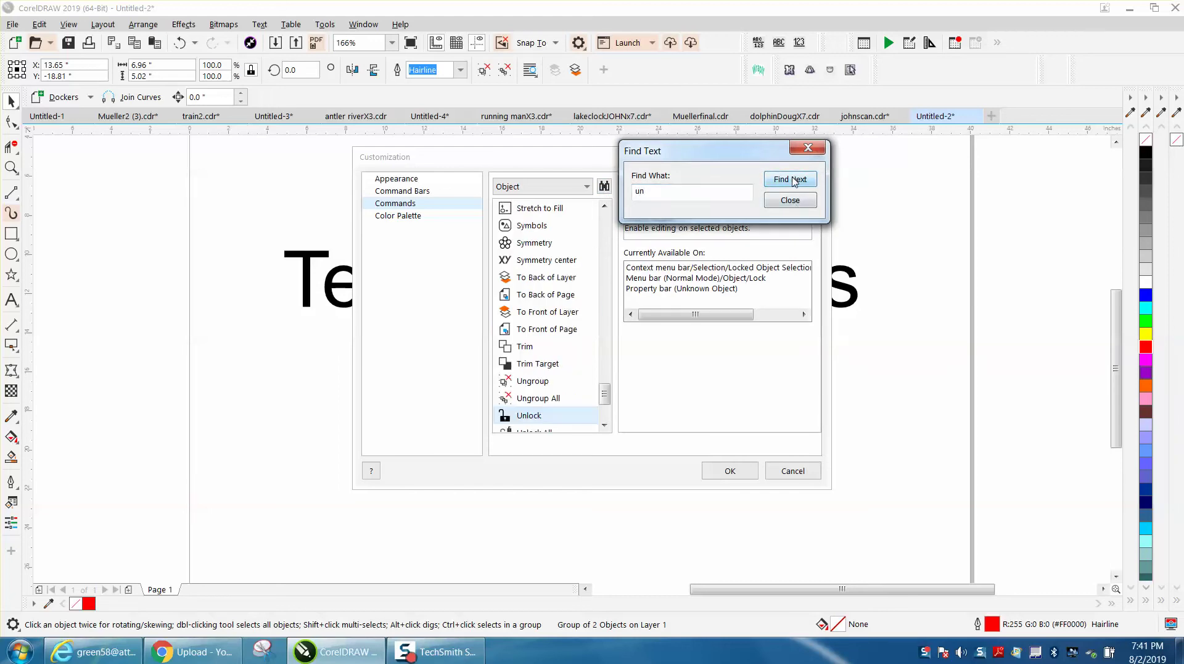
pyautogui.click(795, 180)
pyautogui.click(794, 180)
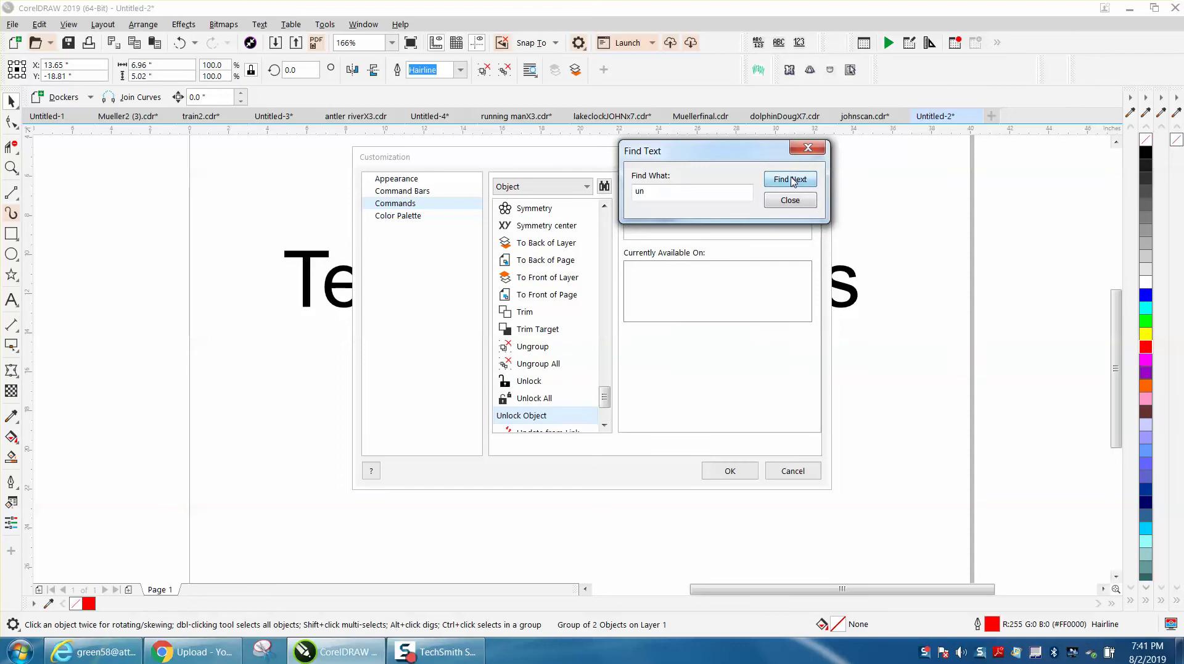
pyautogui.click(792, 180)
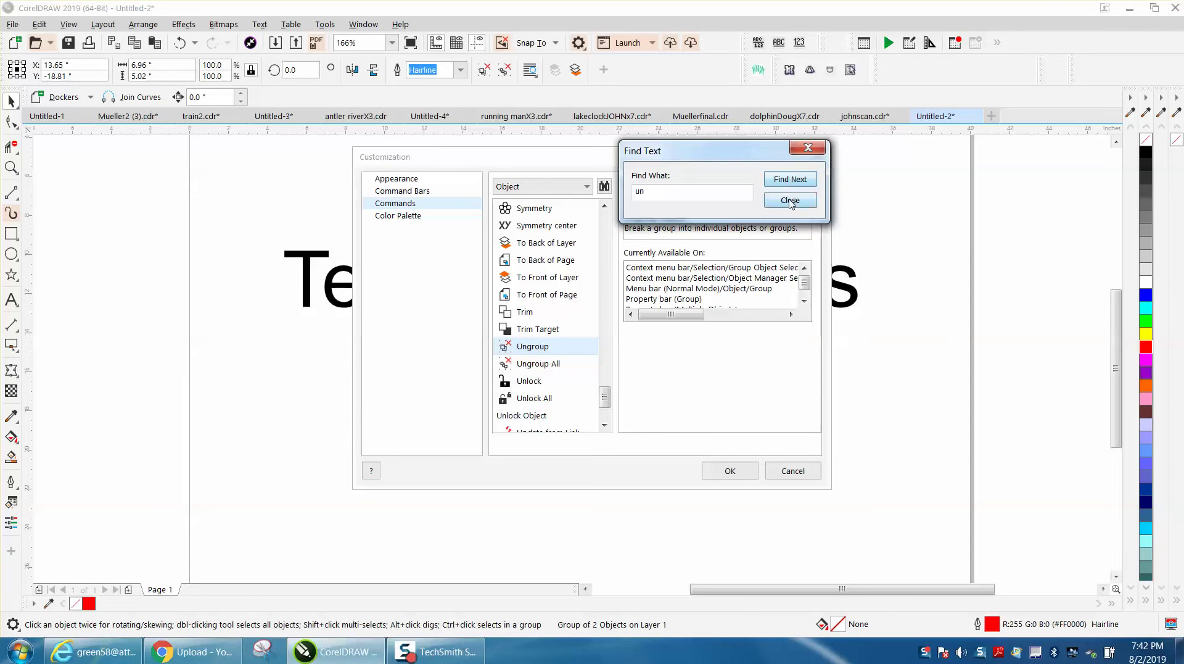
pyautogui.click(791, 200)
# - Delete Ungroup's stray U,U shortcut, assign the single key U, and confirm with OK
pyautogui.click(675, 186)
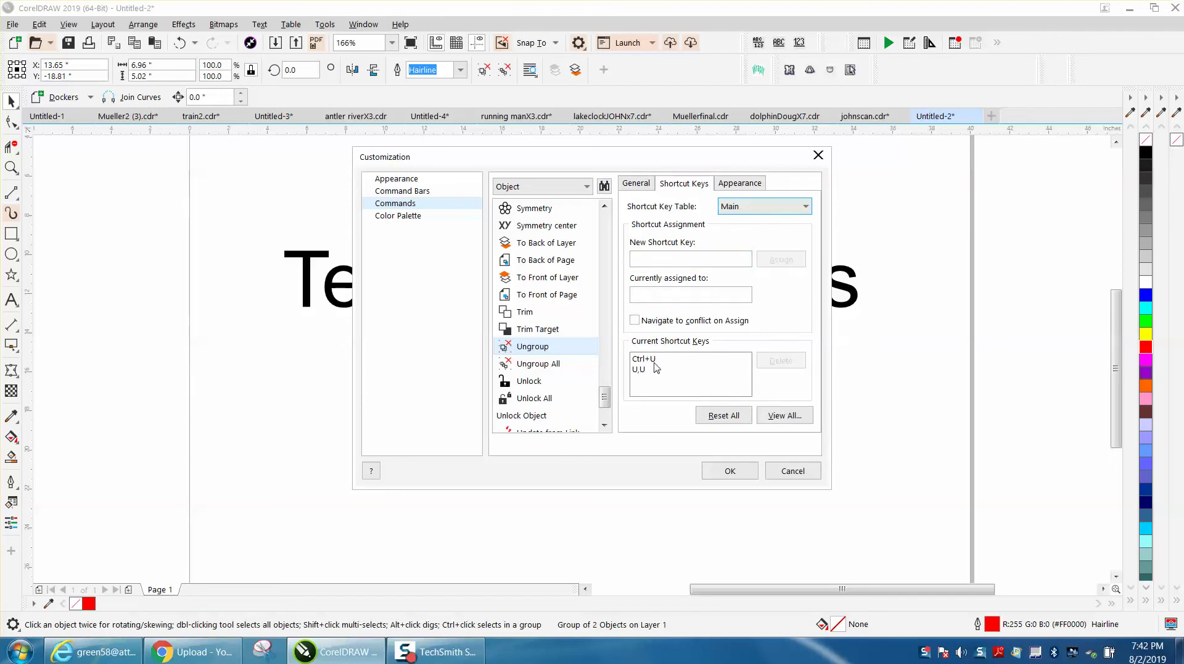
pyautogui.click(642, 369)
pyautogui.click(782, 366)
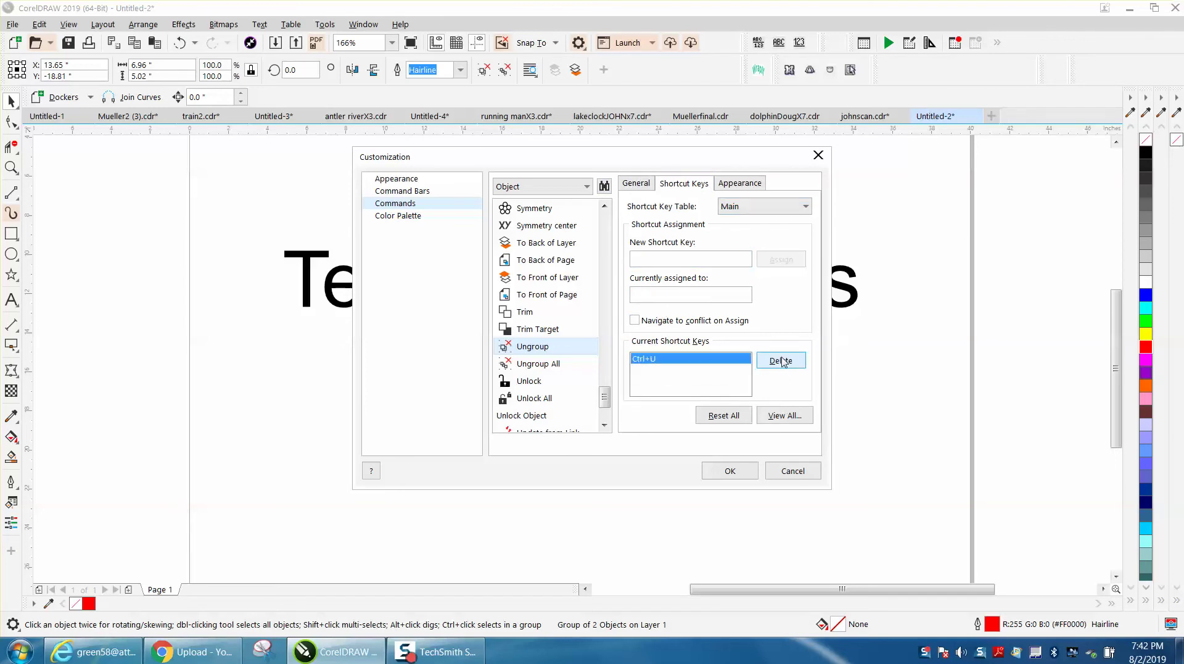
pyautogui.click(656, 257)
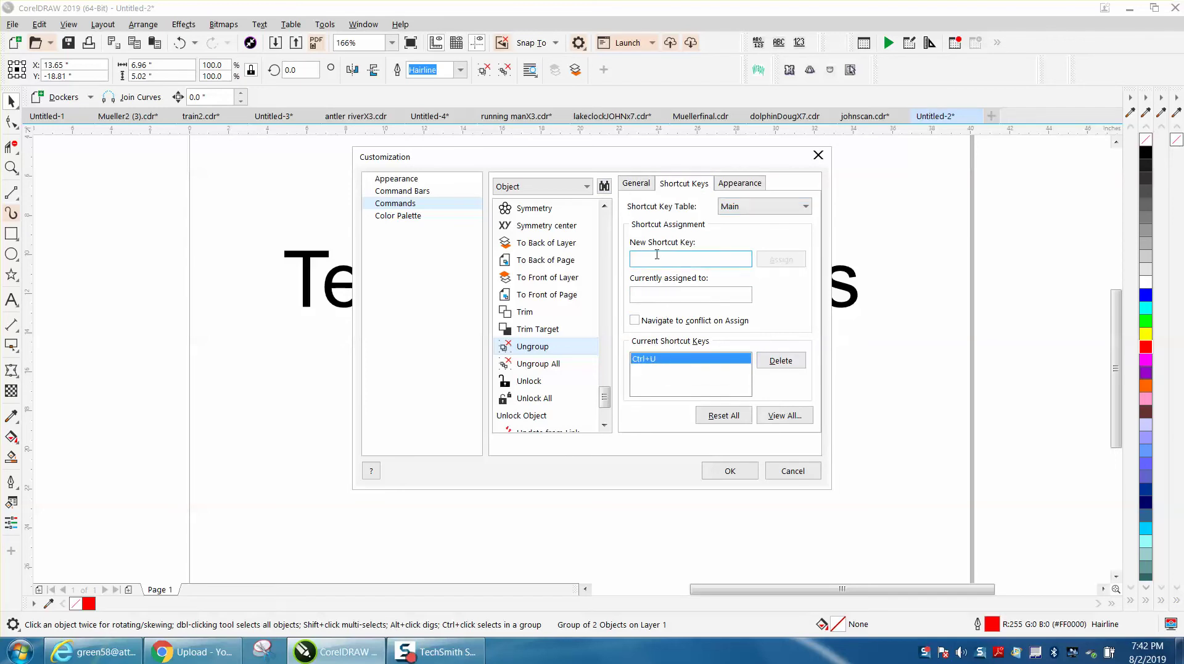
pyautogui.press('u')
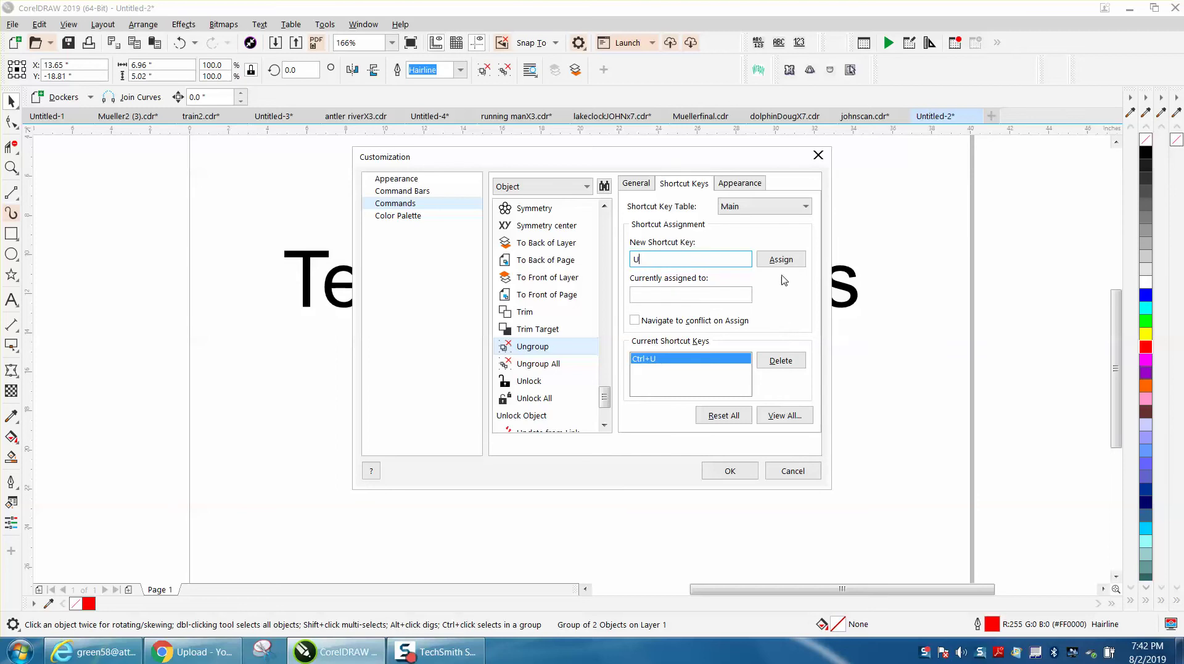
pyautogui.click(782, 264)
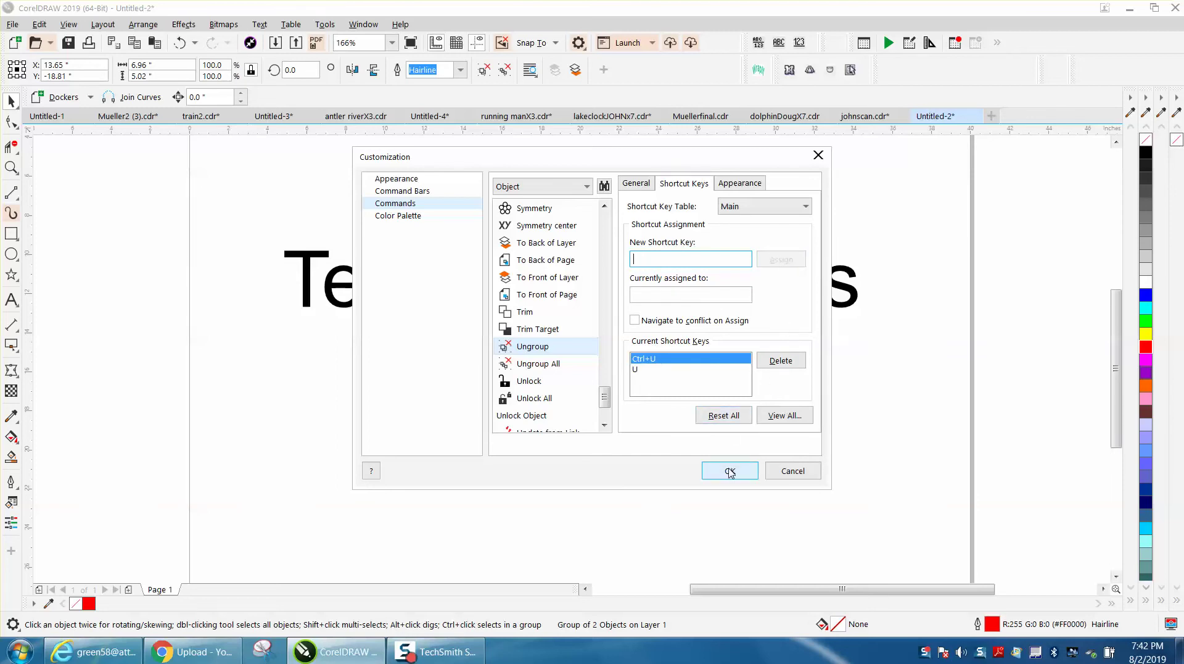
pyautogui.click(730, 471)
pyautogui.click(452, 385)
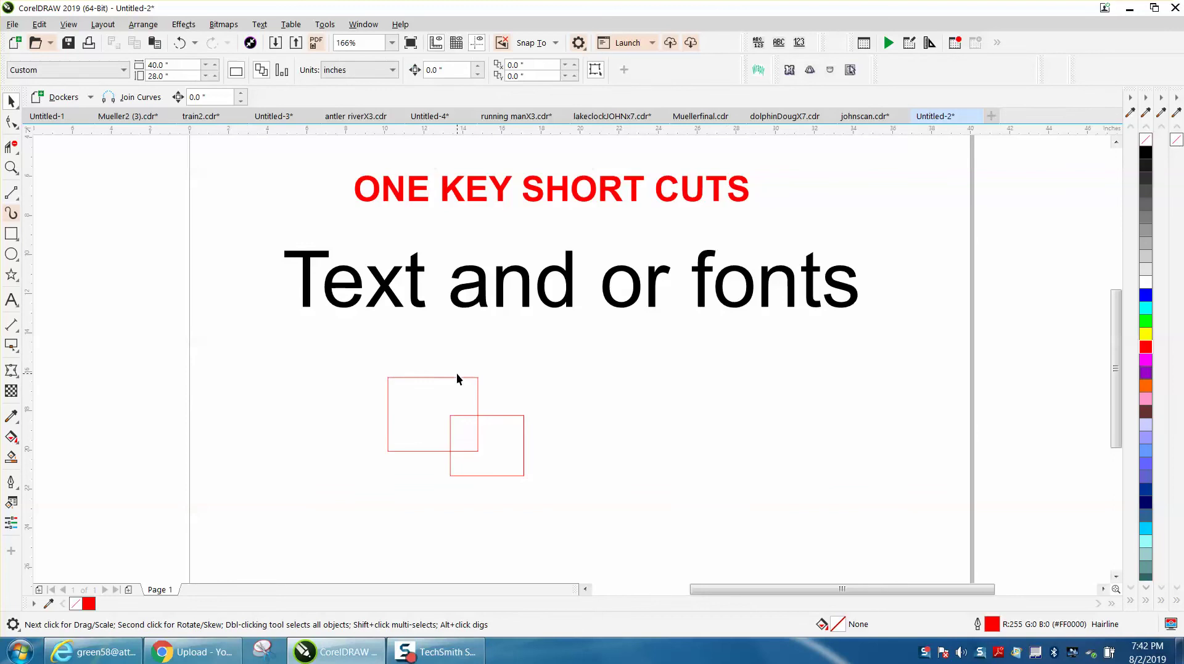
pyautogui.click(457, 378)
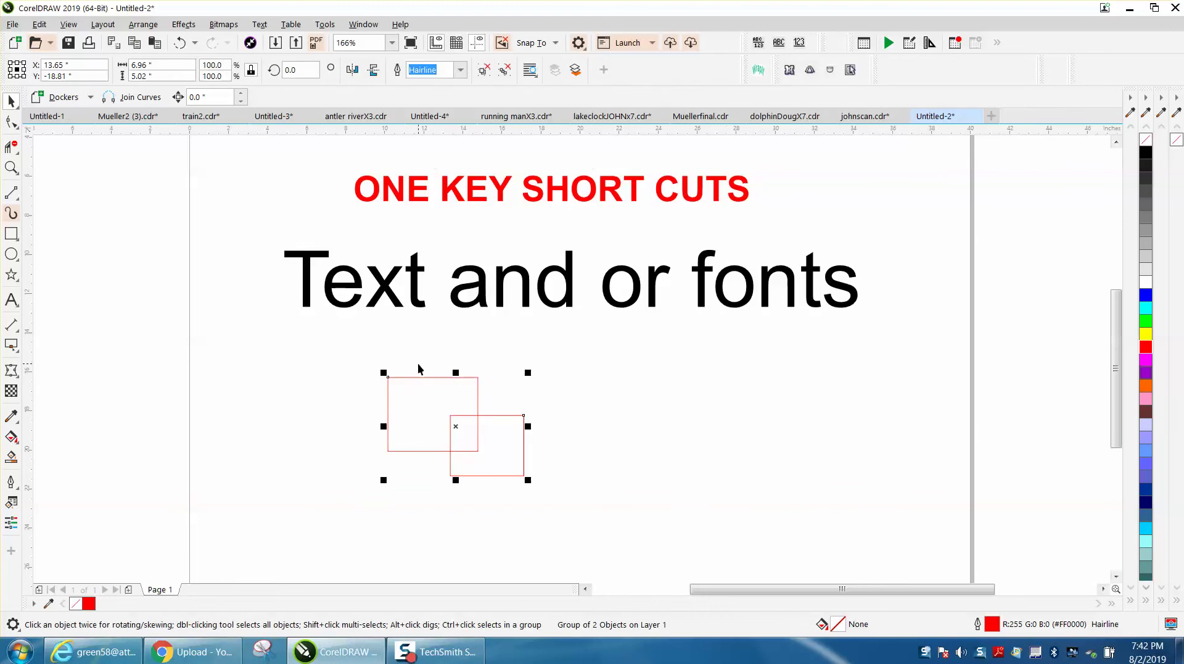
pyautogui.click(524, 370)
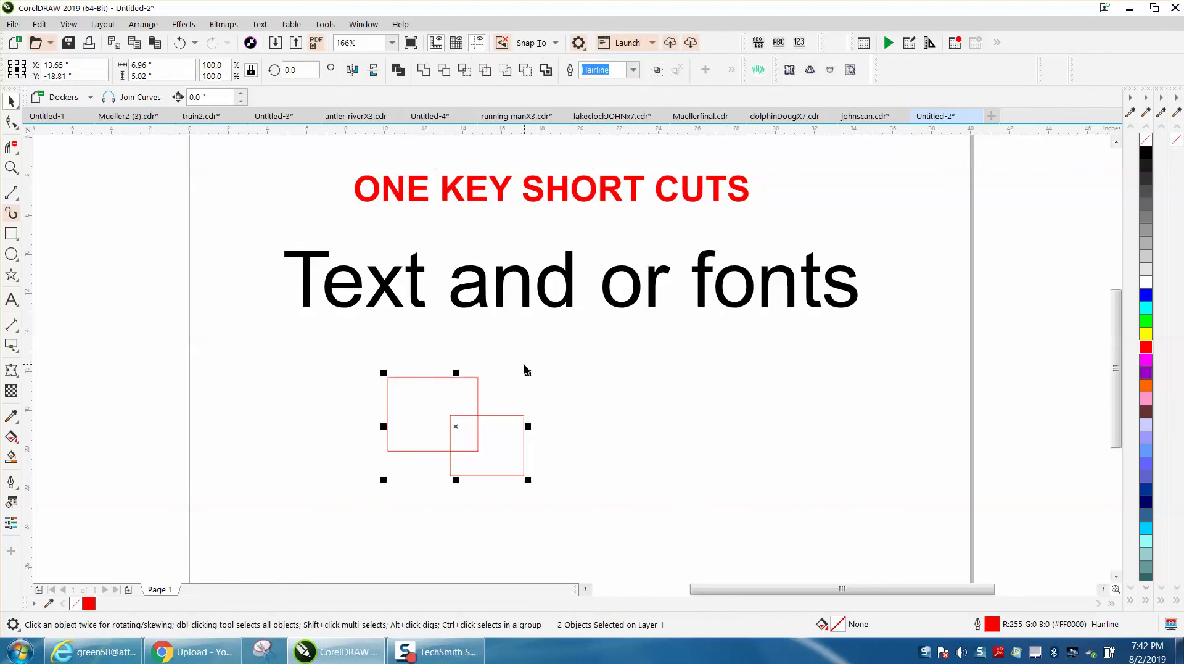
pyautogui.keyDown('ctrl'); pyautogui.click(477, 376); pyautogui.keyUp('ctrl')
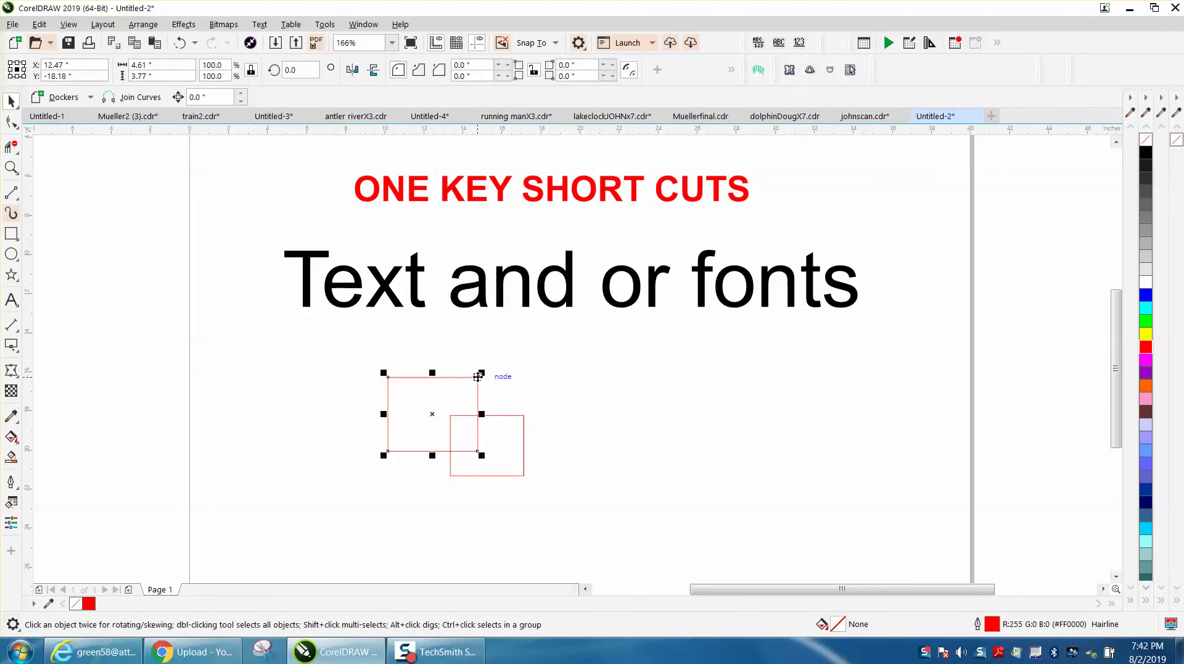
pyautogui.click(419, 308)
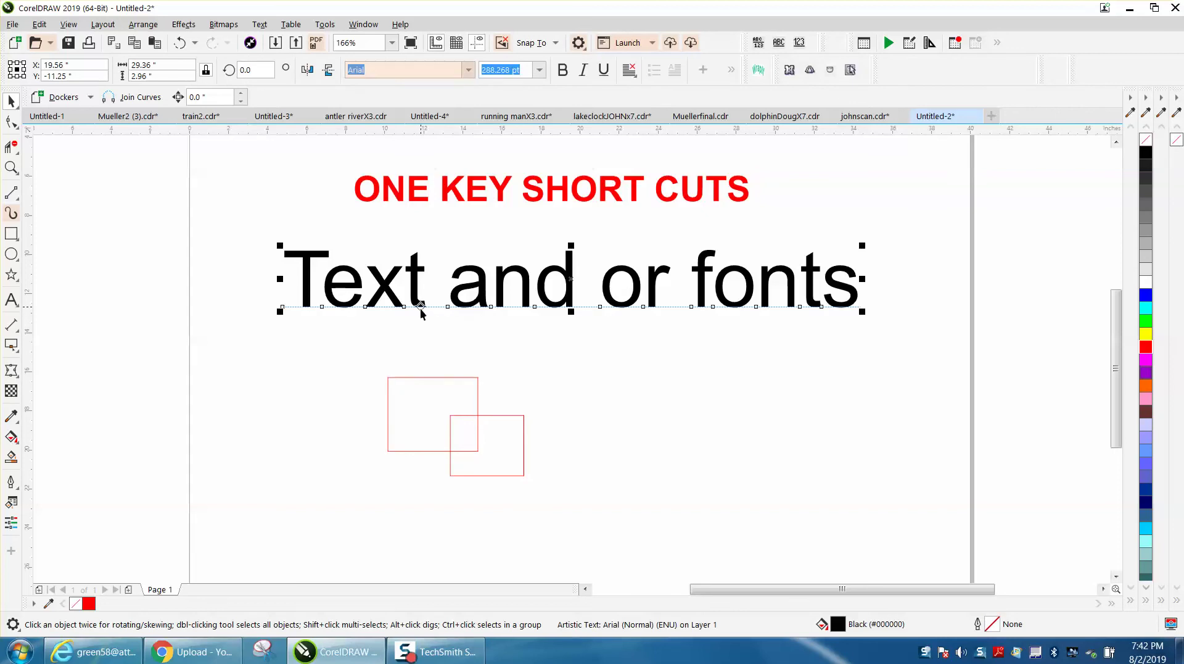
pyautogui.click(326, 149)
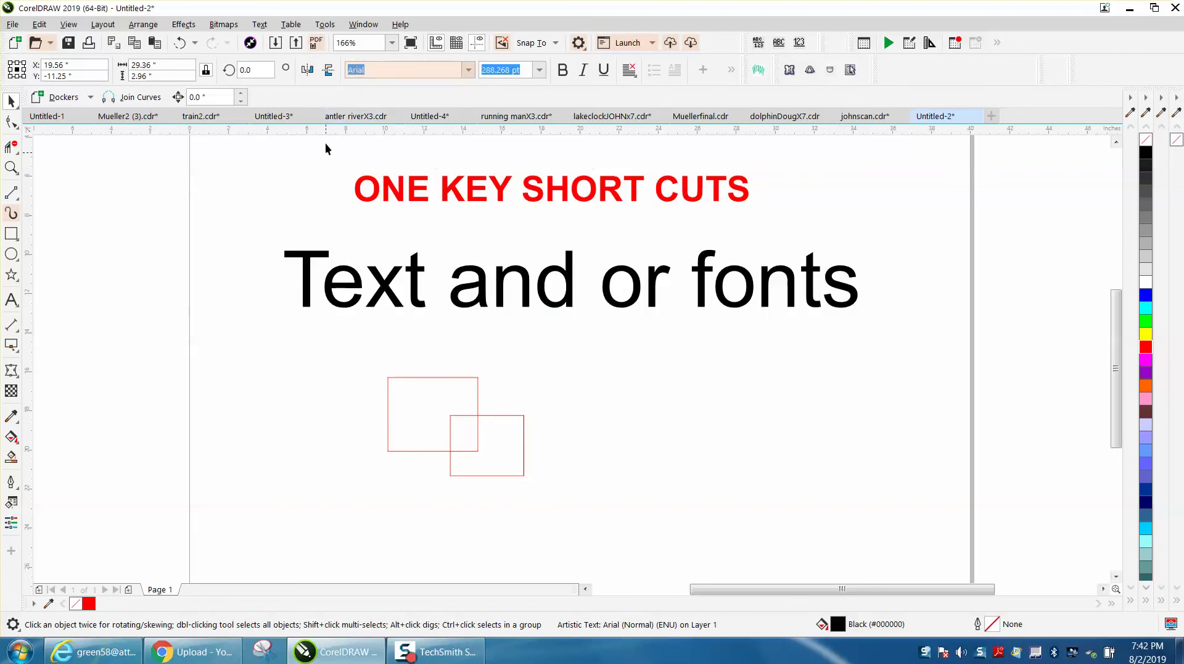
# - Open Customization's Commands page and search 'br' to find the Break Apart command
pyautogui.click(325, 24)
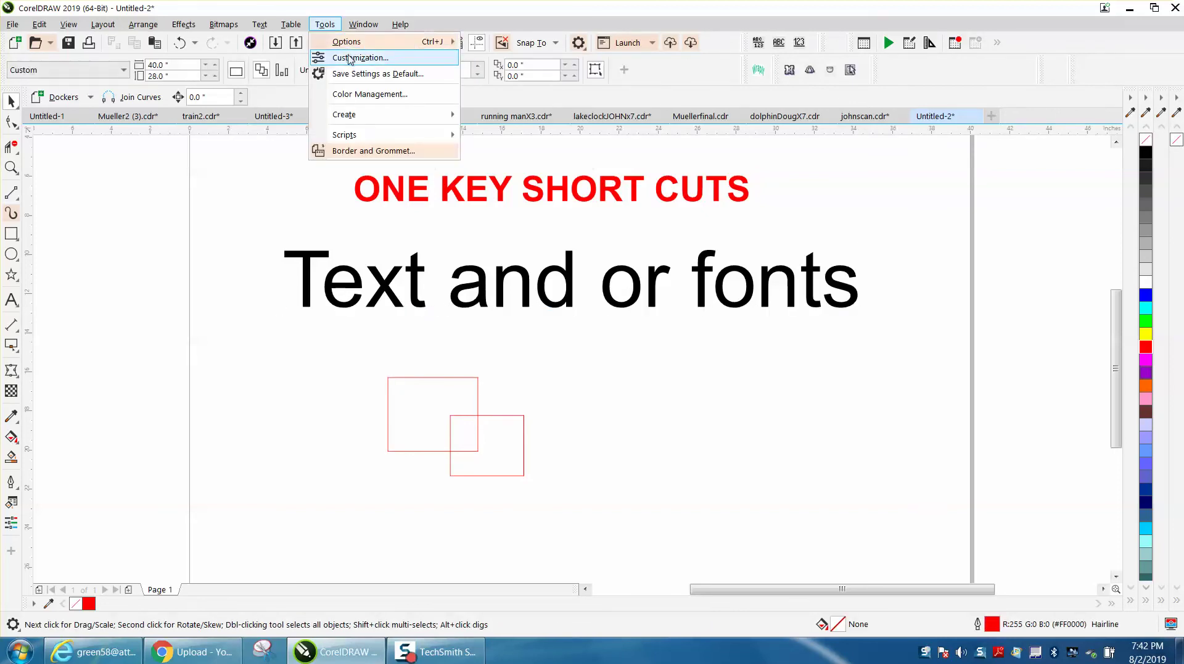
pyautogui.click(349, 58)
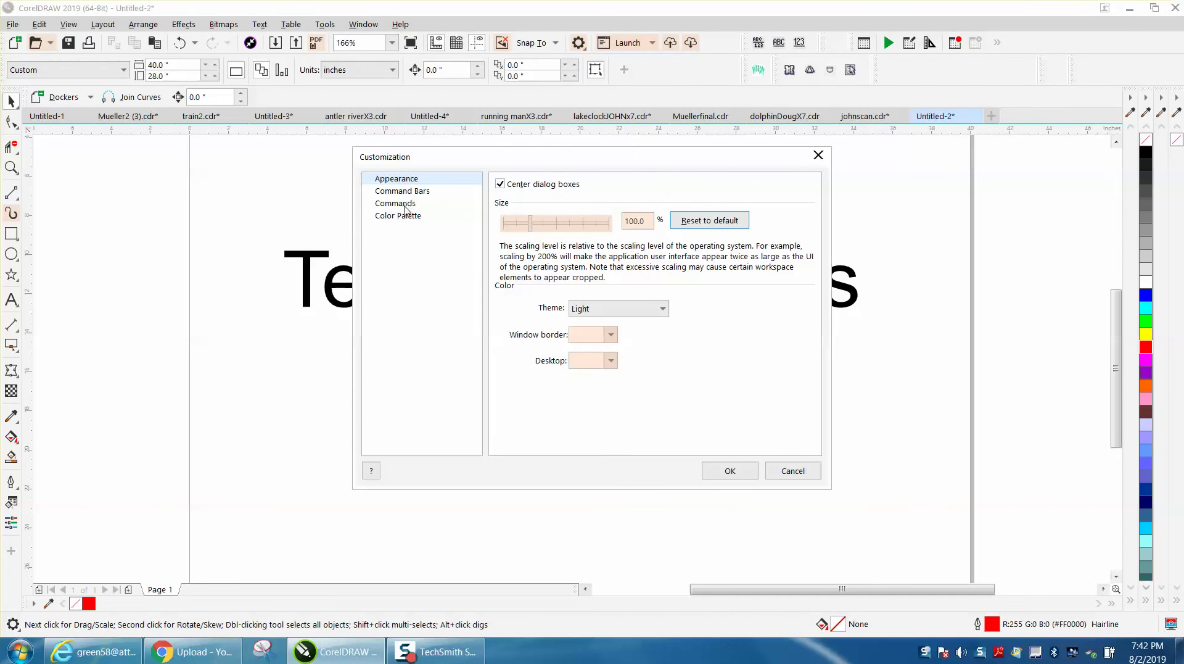
pyautogui.click(400, 203)
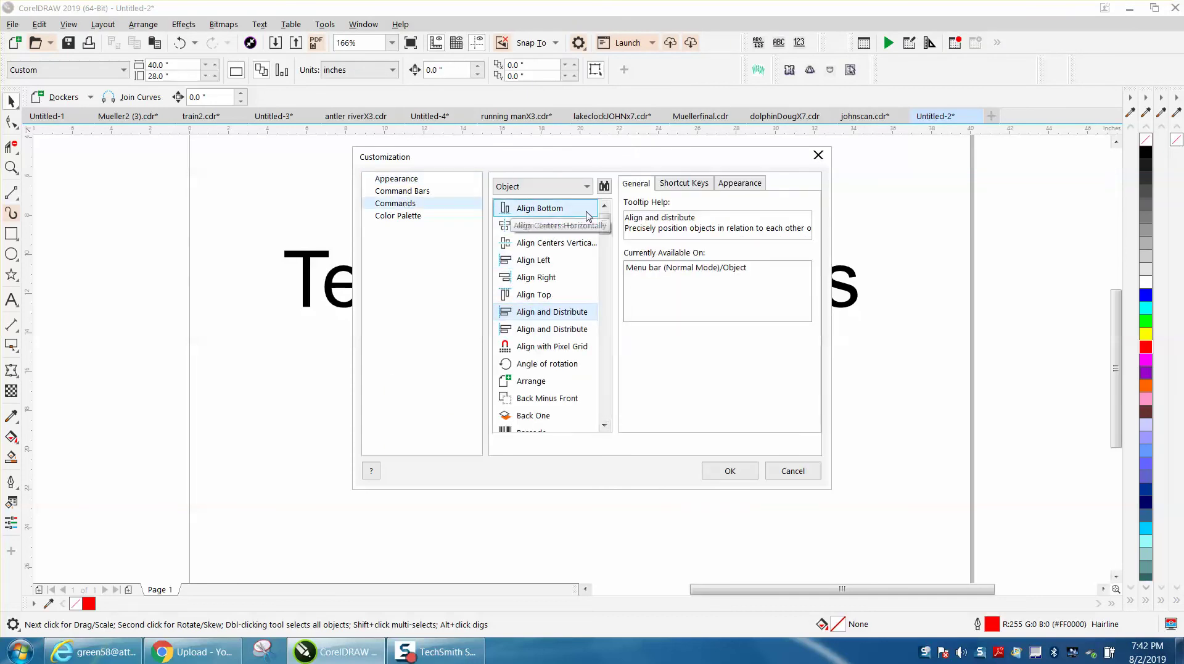
pyautogui.click(604, 186)
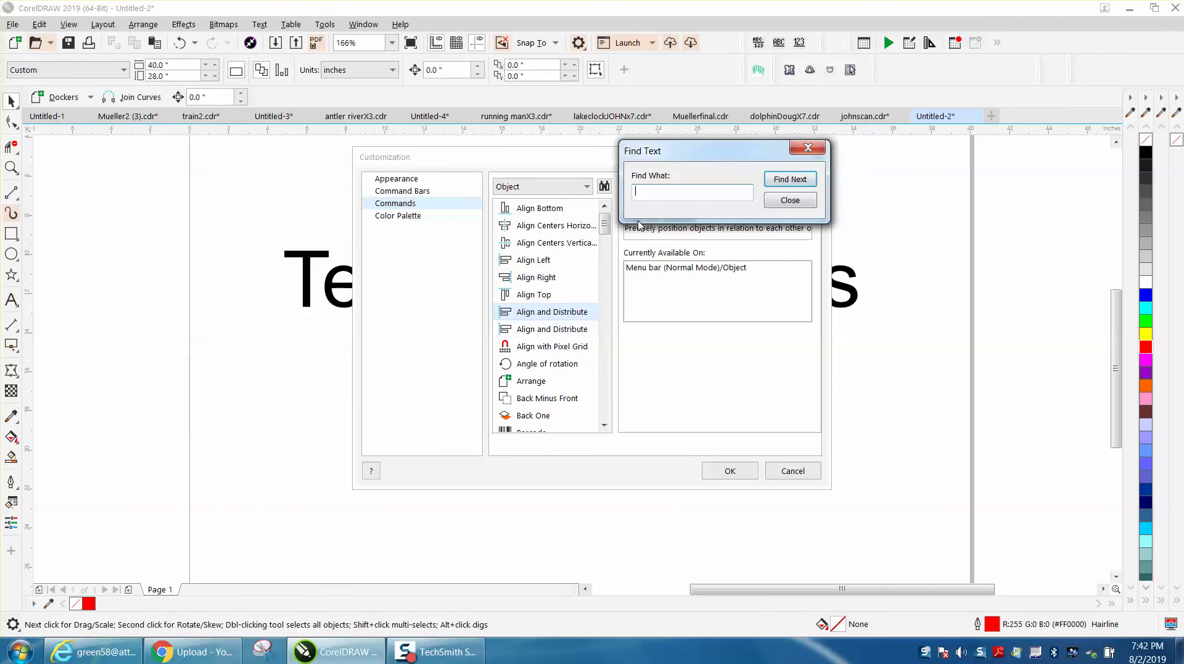
pyautogui.write('break')
pyautogui.click(788, 180)
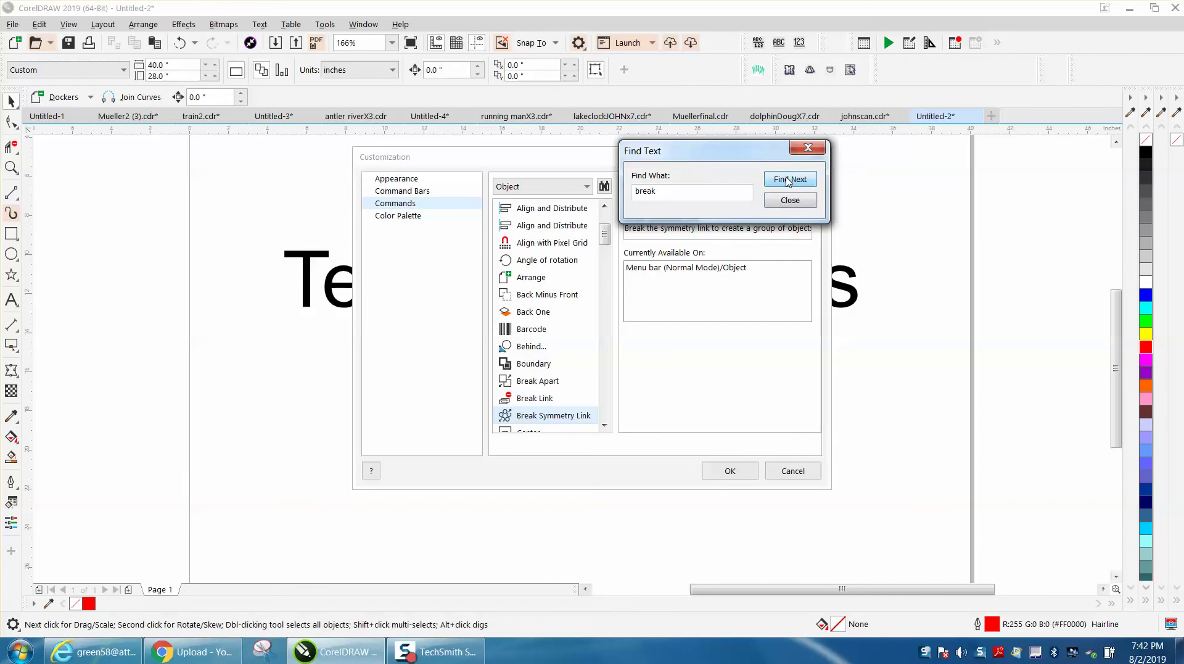
pyautogui.click(788, 181)
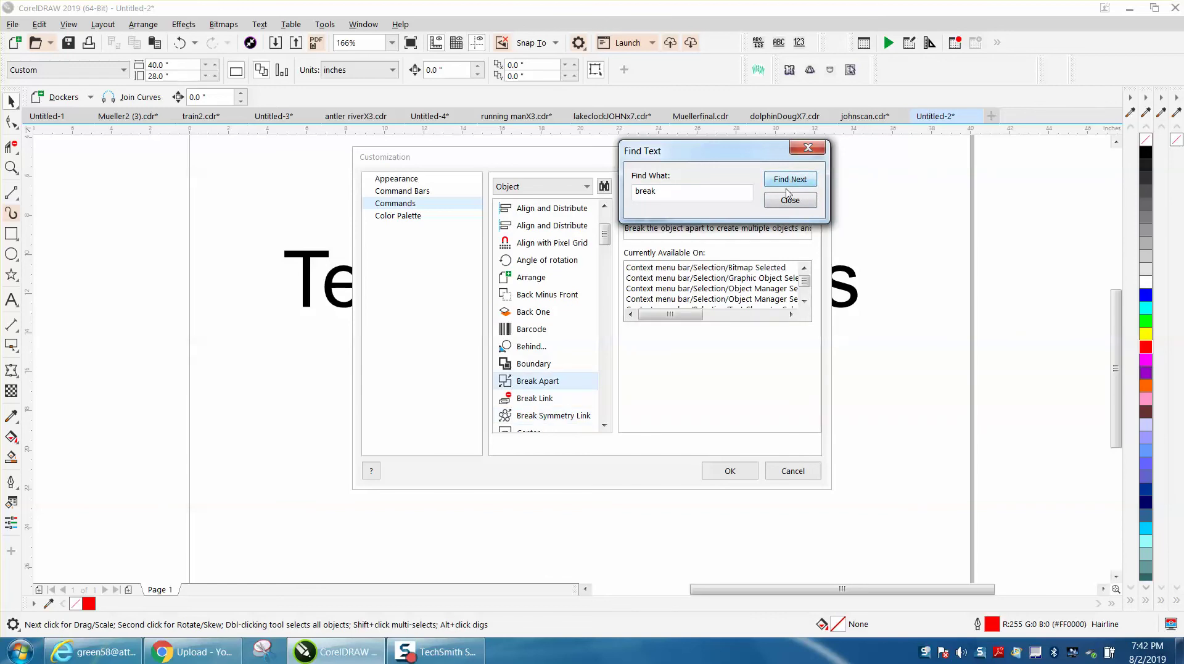
pyautogui.click(792, 206)
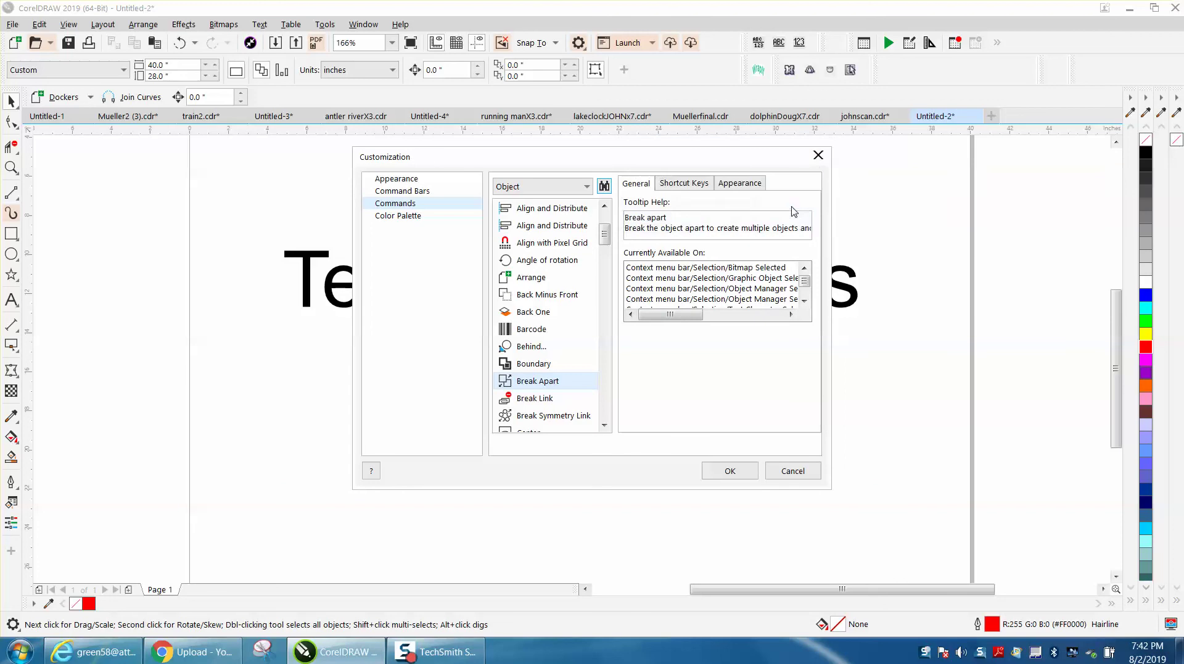
# - Assign K to Break Apart alongside Ctrl+K and close Customization with OK
pyautogui.click(687, 184)
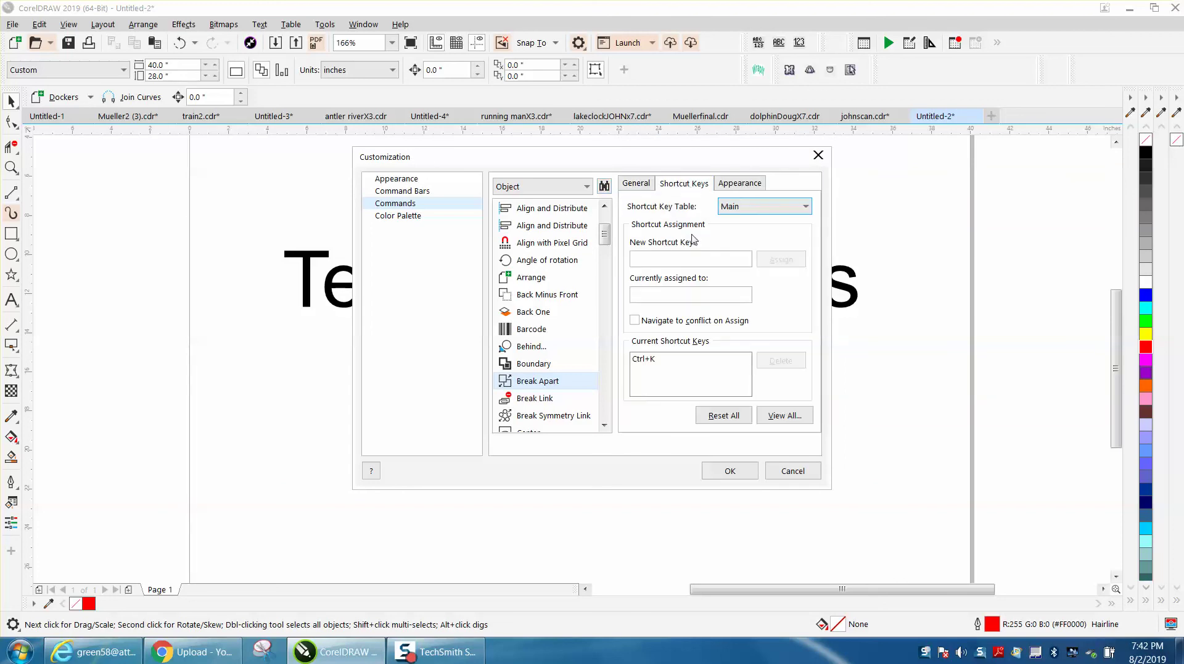
pyautogui.click(644, 257)
pyautogui.press('k')
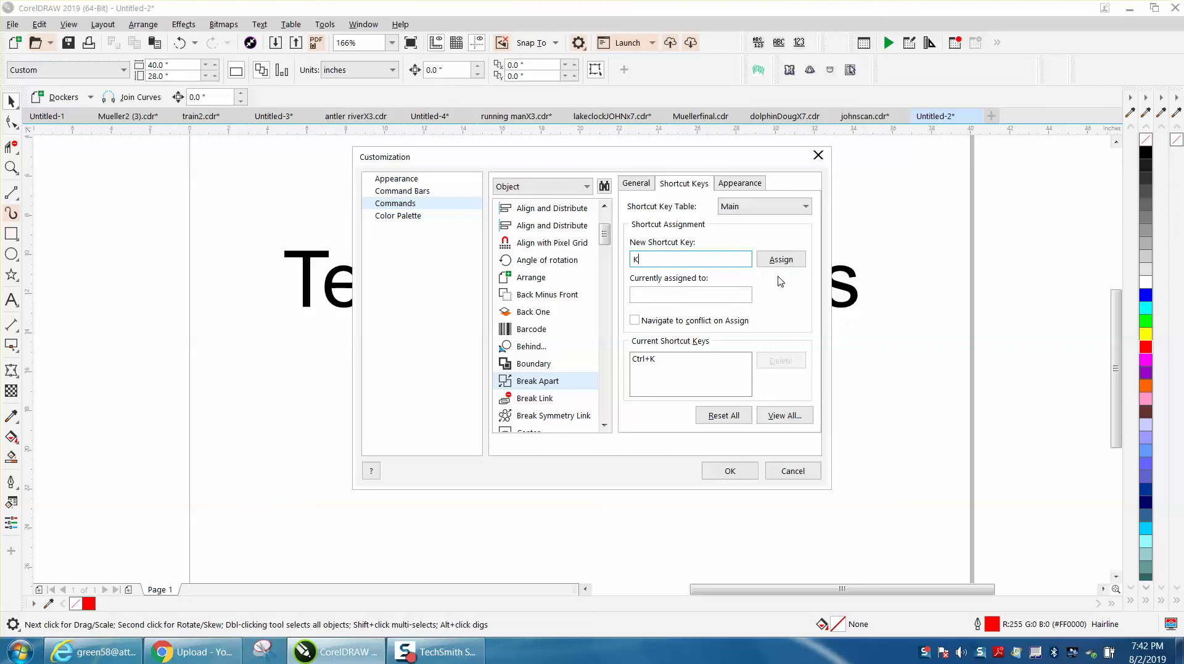
pyautogui.click(783, 263)
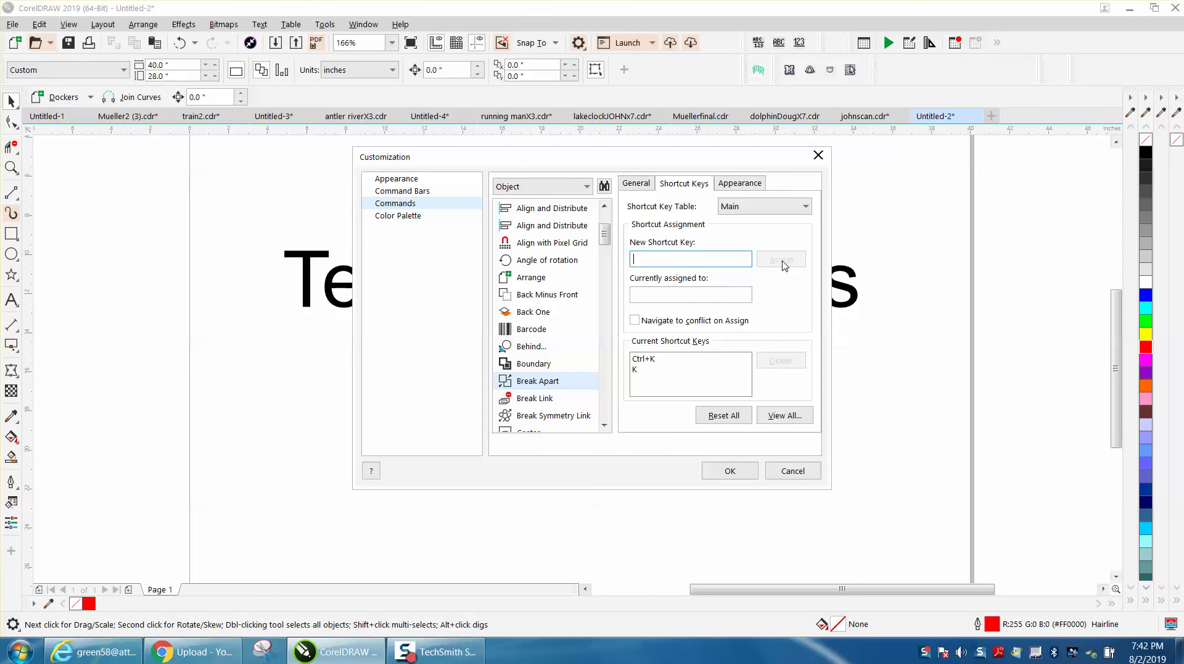
pyautogui.click(732, 472)
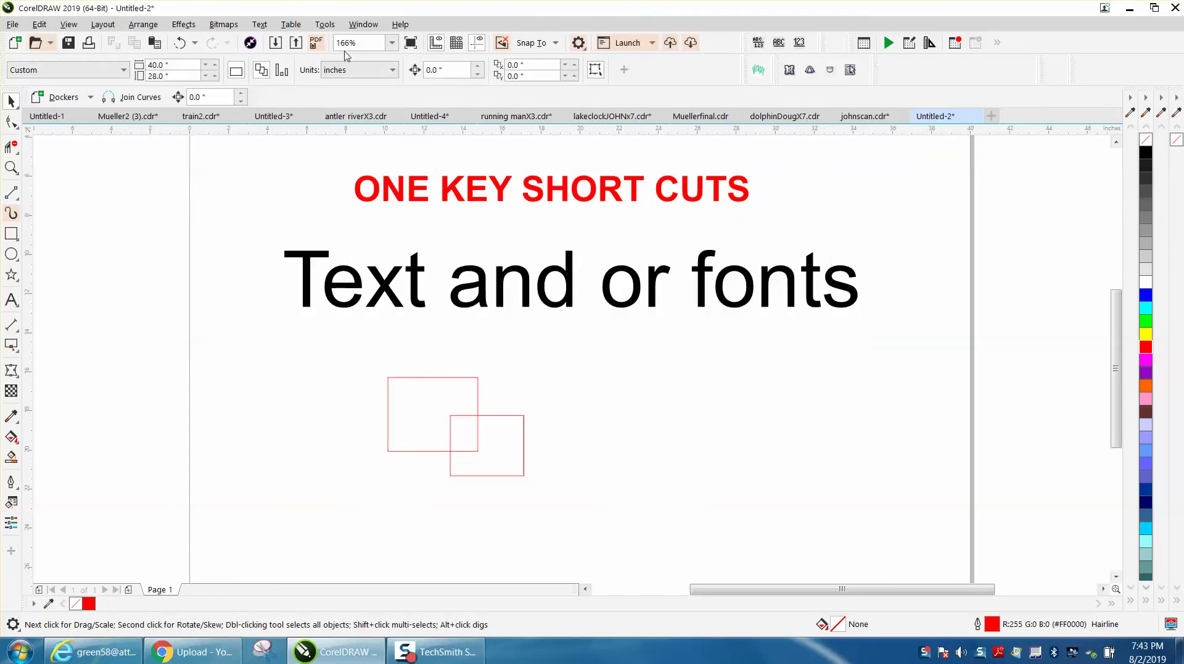
# - Save the current settings, with all Document Options and Styles, as the new document defaults
pyautogui.click(325, 25)
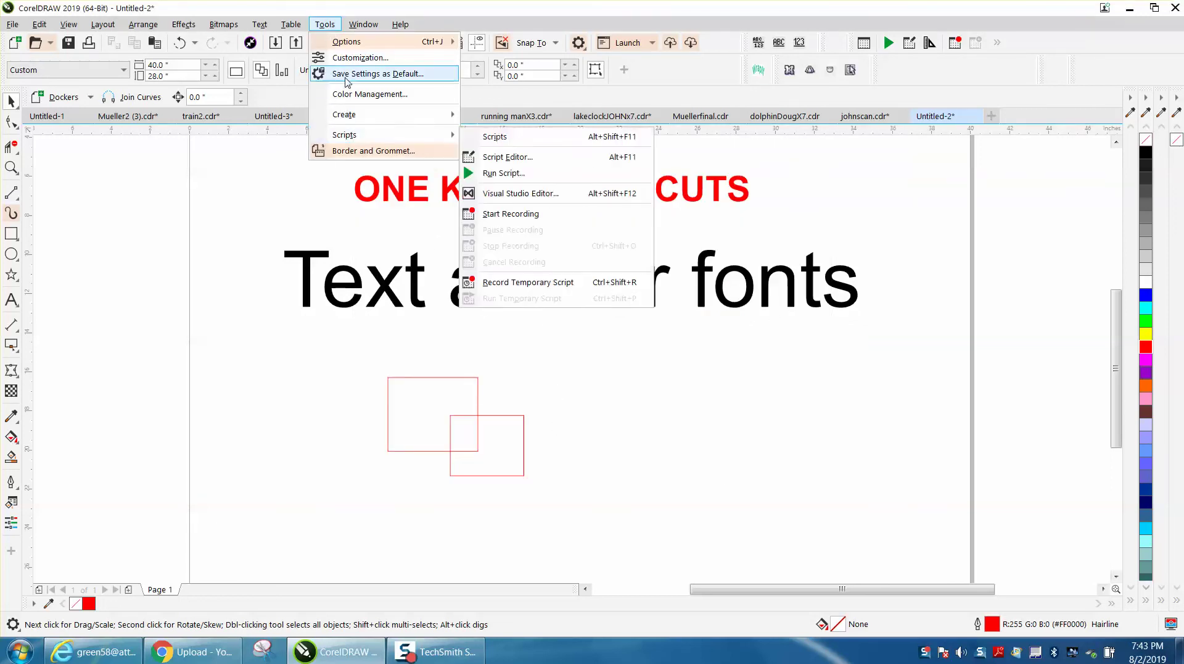
pyautogui.click(353, 74)
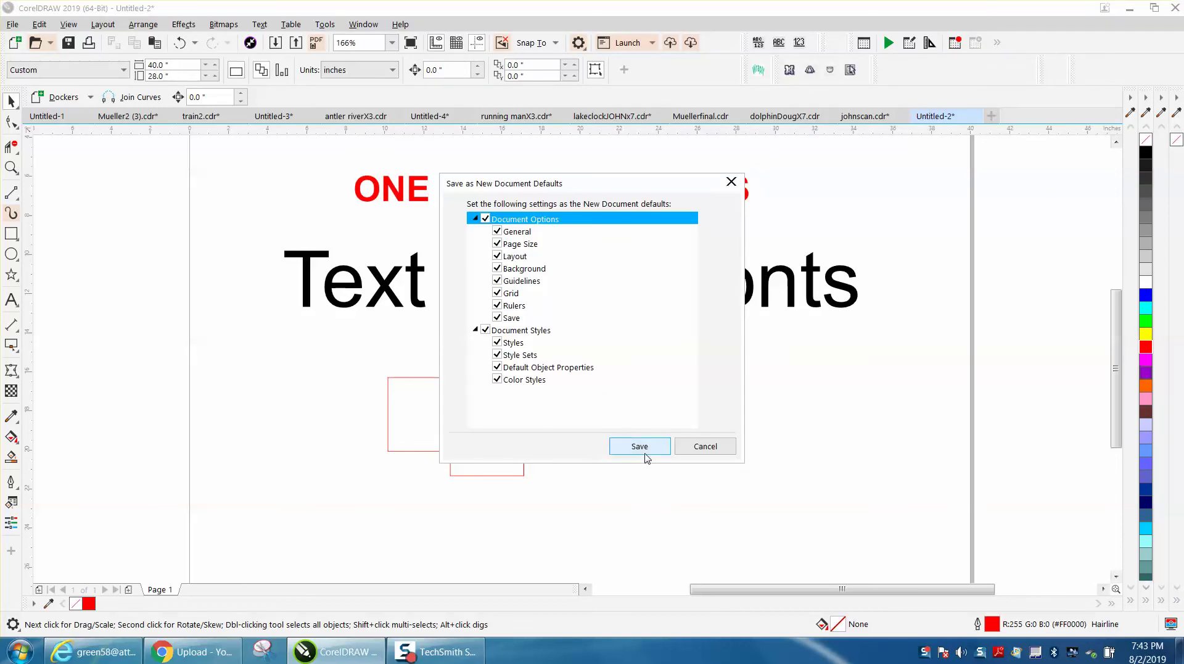
pyautogui.click(642, 446)
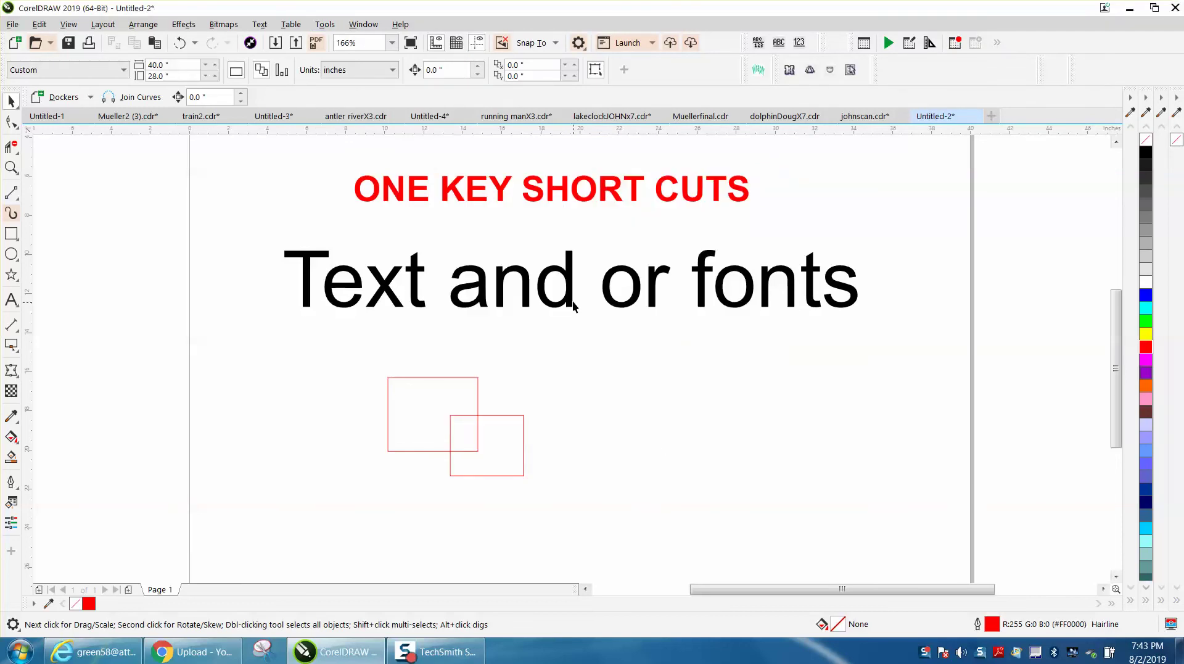
pyautogui.click(573, 301)
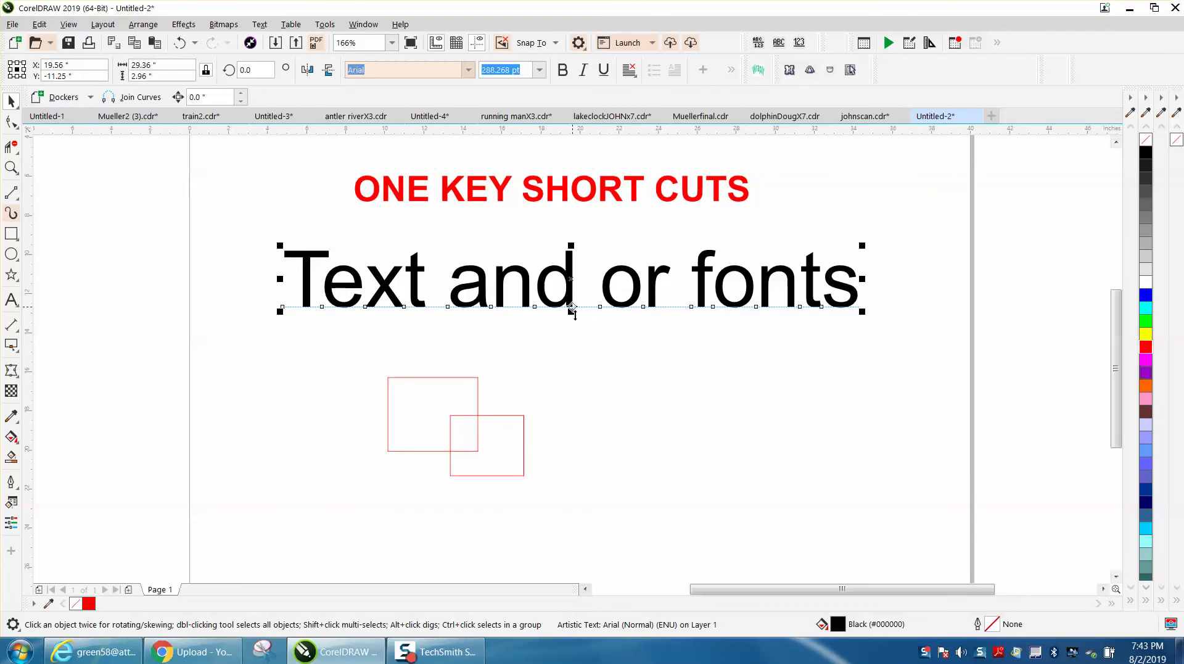
# - Break the text line into words, split 'Text' into letters, and drag the T left
pyautogui.hotkey('ctrl', 'k')
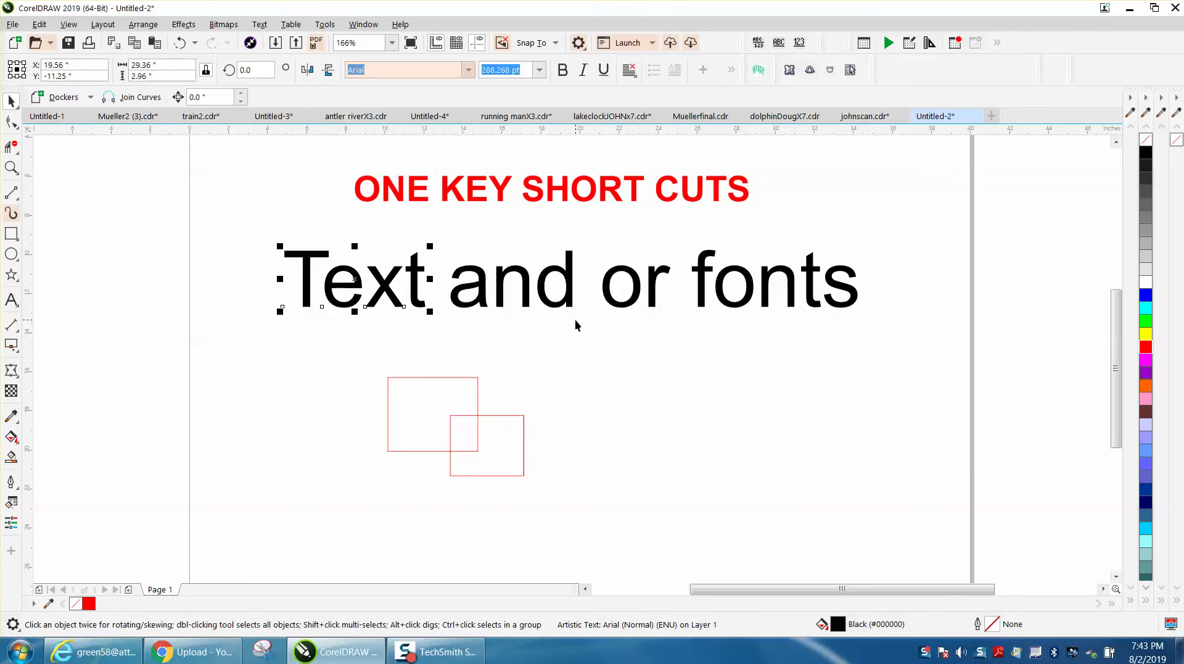
pyautogui.hotkey('ctrl', 'k')
pyautogui.click(262, 304)
pyautogui.click(238, 307)
pyautogui.moveTo(306, 280); pyautogui.dragTo(245, 305)
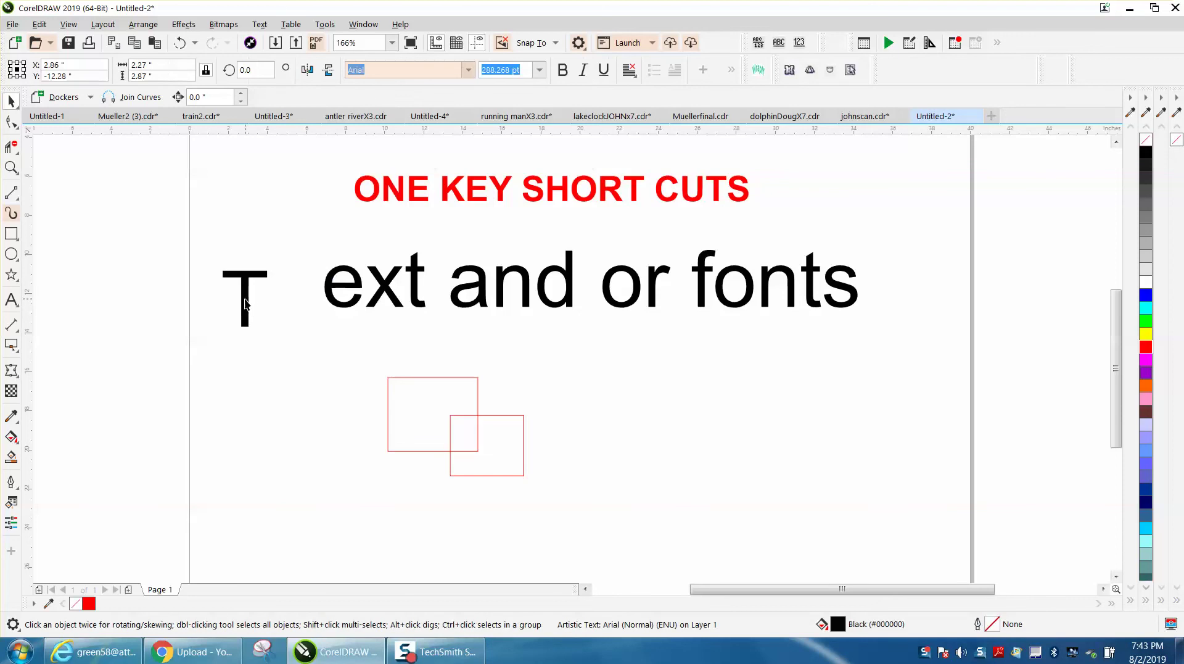
# - Regroup both red rectangles into a group of 2 and drag it right
pyautogui.click(428, 376)
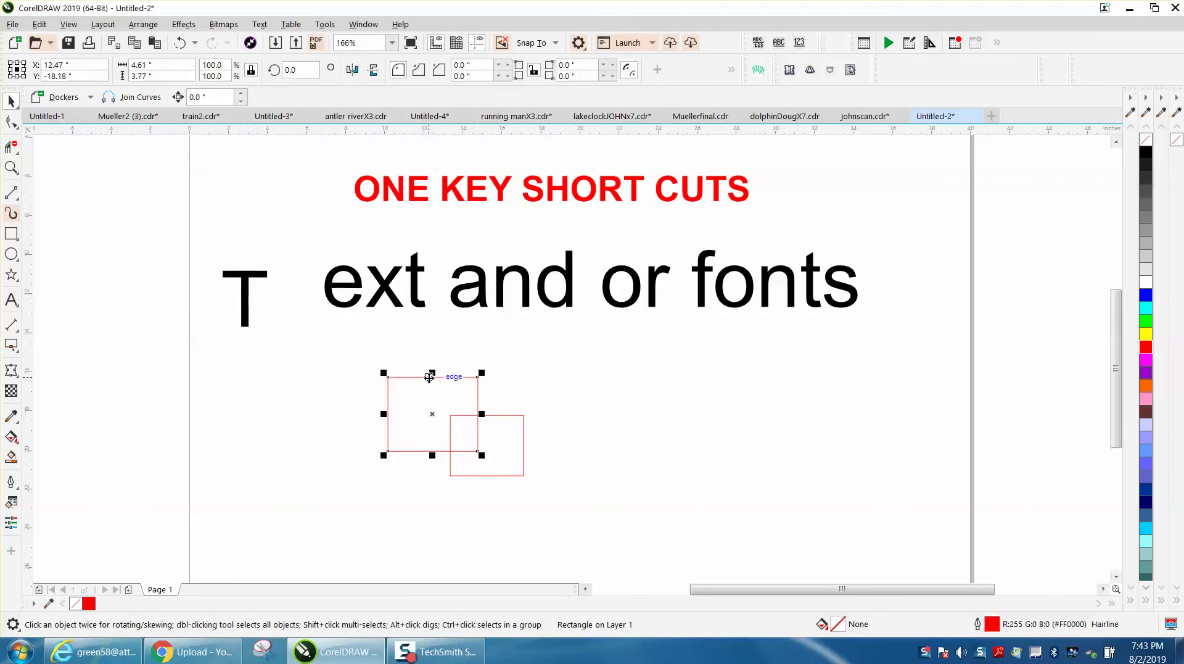
pyautogui.moveTo(351, 348); pyautogui.dragTo(705, 560)
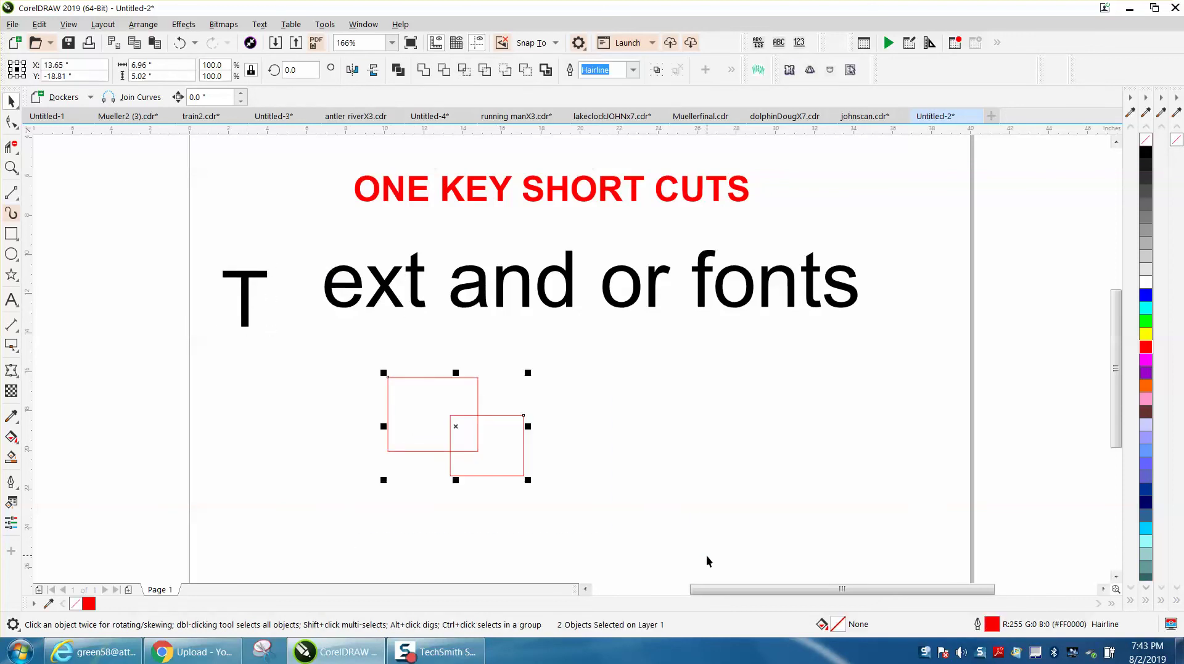
pyautogui.hotkey('ctrl', 'g')
pyautogui.moveTo(525, 417); pyautogui.dragTo(690, 422)
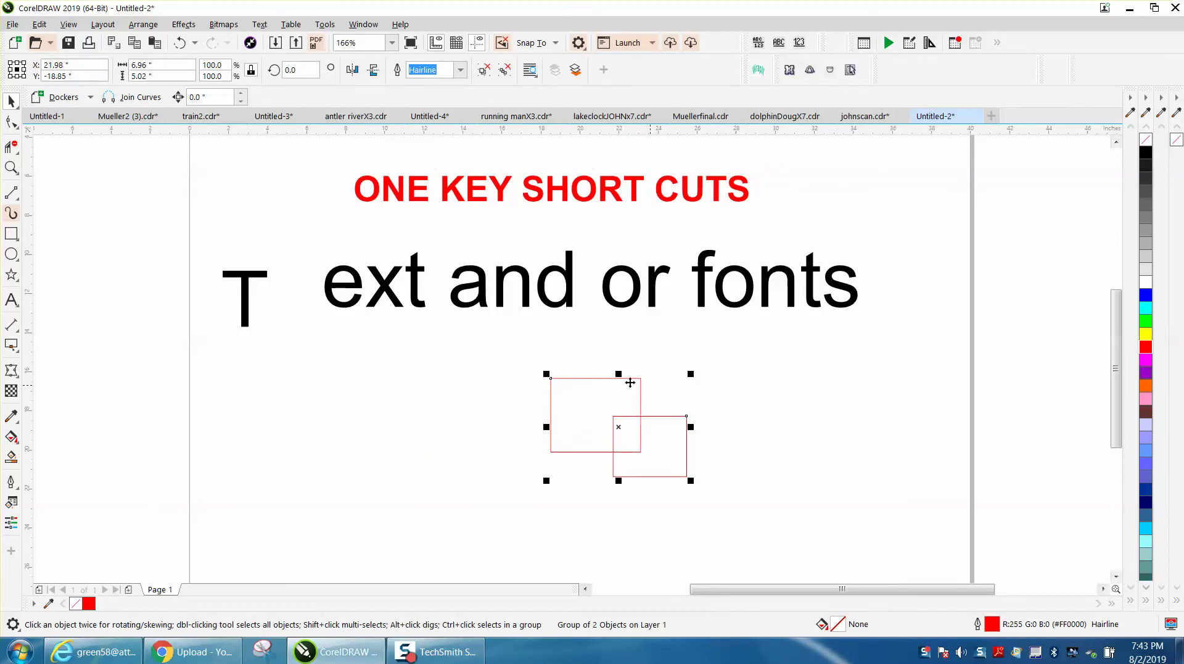